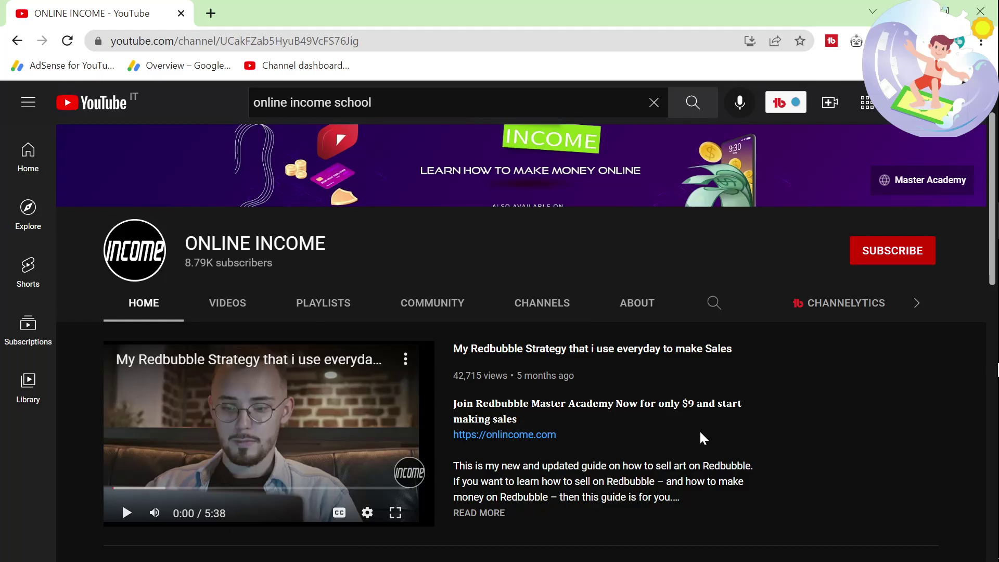
Switch to the whiteboard, dismiss the update prompt, and sketch a boxed TS with a double-line arrow pointing to FB
{"action": "key", "text": "alt+Tab"}
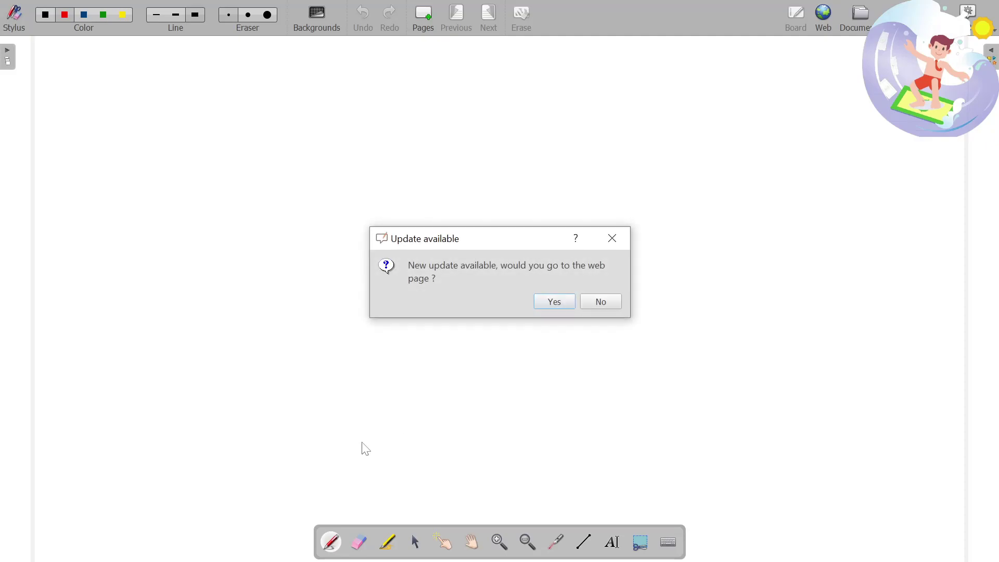
{"action": "left_click", "coordinate": [612, 238]}
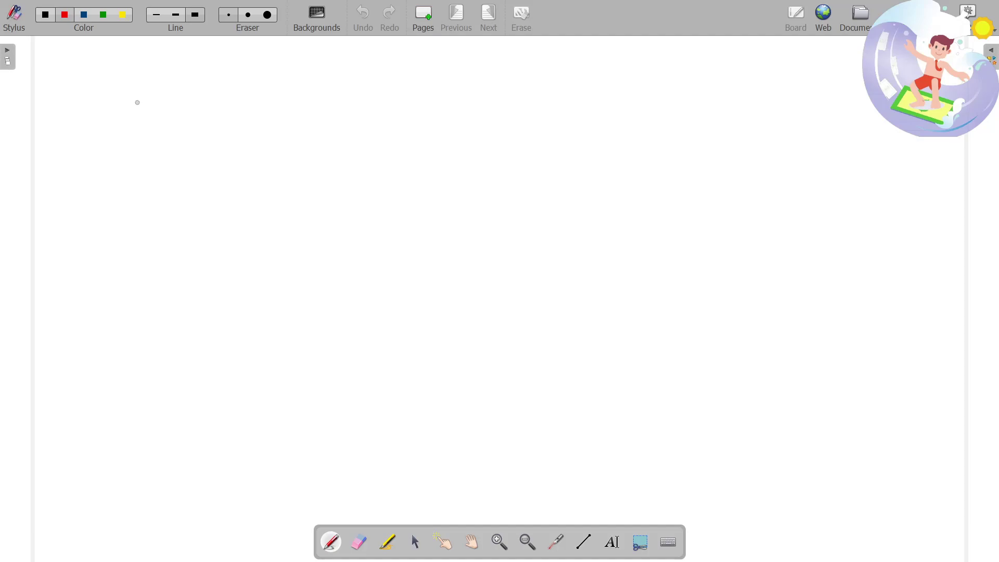
{"action": "mouse_move", "coordinate": [138, 102]}
{"action": "left_mouse_down"}
{"action": "mouse_move", "coordinate": [149, 151]}
{"action": "mouse_move", "coordinate": [156, 100]}
{"action": "mouse_move", "coordinate": [216, 152]}
{"action": "left_mouse_up"}
{"action": "mouse_move", "coordinate": [168, 118]}
{"action": "left_mouse_down"}
{"action": "mouse_move", "coordinate": [173, 143]}
{"action": "mouse_move", "coordinate": [183, 114]}
{"action": "mouse_move", "coordinate": [186, 149]}
{"action": "left_mouse_up"}
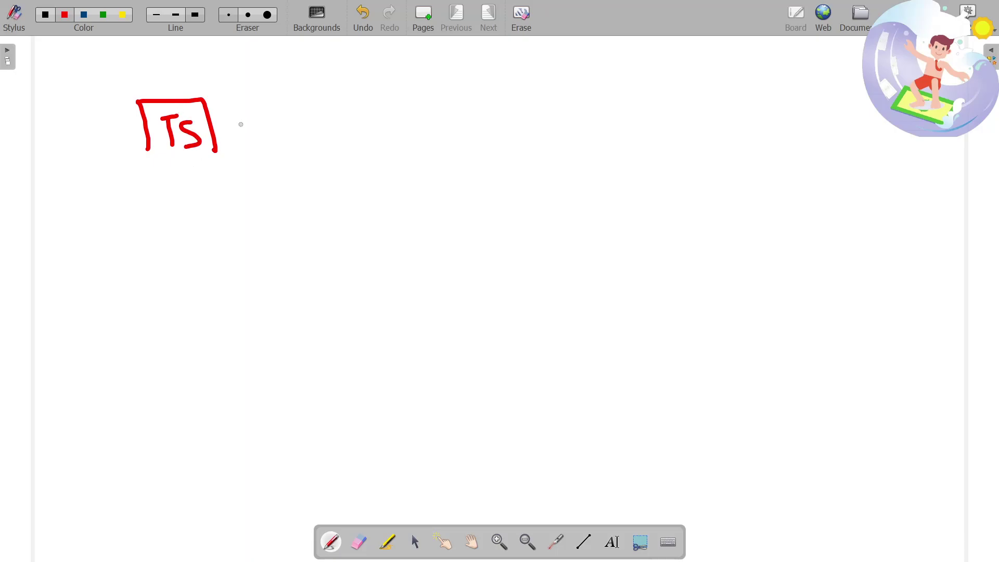
{"action": "left_click_drag", "start_coordinate": [226, 110], "coordinate": [303, 112]}
{"action": "left_click_drag", "start_coordinate": [222, 130], "coordinate": [325, 139]}
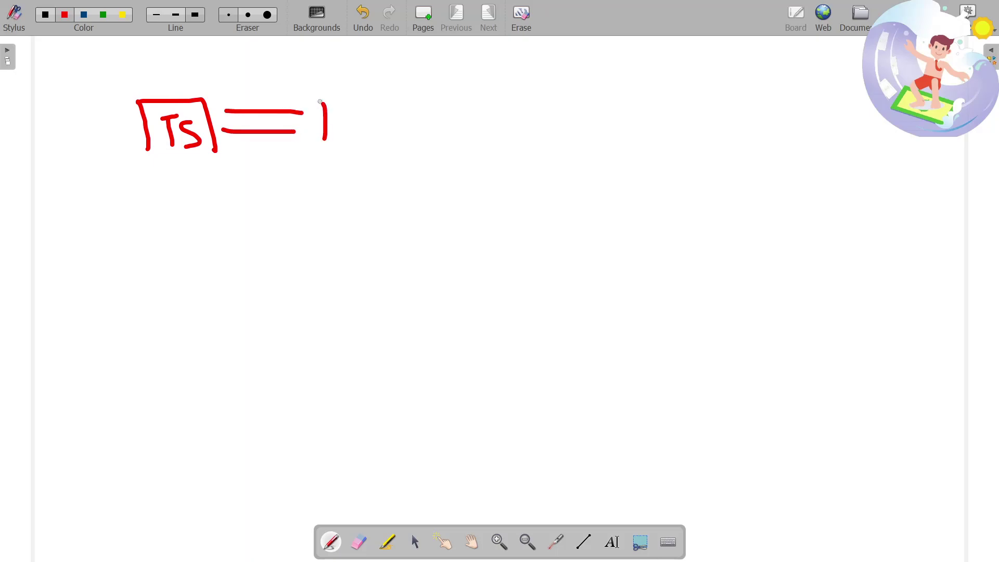
{"action": "left_click_drag", "start_coordinate": [321, 102], "coordinate": [332, 141]}
{"action": "mouse_move", "coordinate": [427, 97]}
{"action": "left_mouse_down"}
{"action": "mouse_move", "coordinate": [450, 97]}
{"action": "mouse_move", "coordinate": [432, 133]}
{"action": "mouse_move", "coordinate": [463, 104]}
{"action": "mouse_move", "coordinate": [474, 111]}
{"action": "mouse_move", "coordinate": [463, 134]}
{"action": "left_mouse_up"}
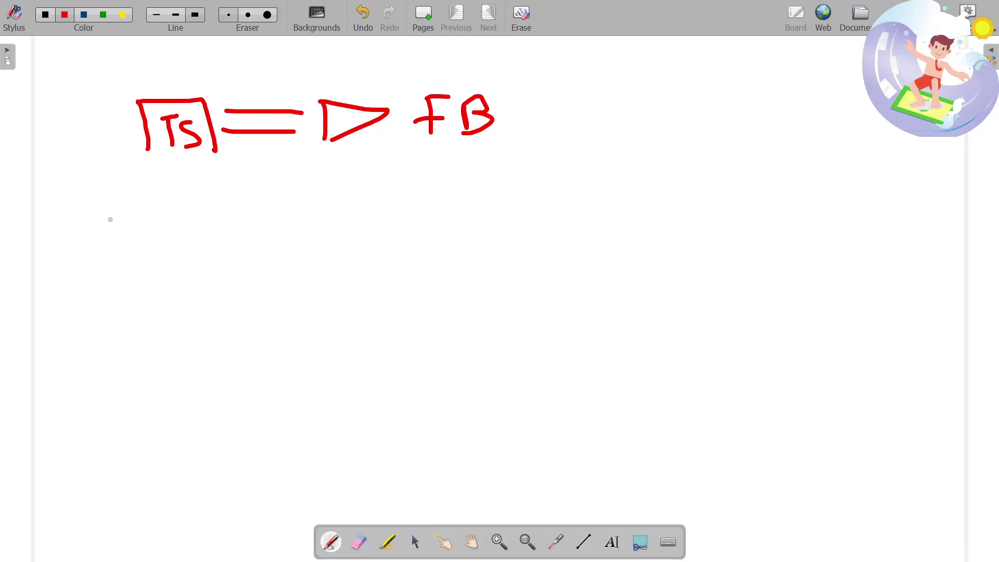
Write GUARDIAN in red below the TS and FB diagram and circle the word
{"action": "mouse_move", "coordinate": [125, 214]}
{"action": "left_mouse_down"}
{"action": "mouse_move", "coordinate": [135, 244]}
{"action": "mouse_move", "coordinate": [191, 245]}
{"action": "mouse_move", "coordinate": [198, 262]}
{"action": "left_mouse_up"}
{"action": "mouse_move", "coordinate": [217, 261]}
{"action": "left_mouse_down"}
{"action": "mouse_move", "coordinate": [221, 242]}
{"action": "mouse_move", "coordinate": [252, 262]}
{"action": "mouse_move", "coordinate": [299, 243]}
{"action": "mouse_move", "coordinate": [305, 262]}
{"action": "left_mouse_up"}
{"action": "left_click_drag", "start_coordinate": [326, 229], "coordinate": [323, 262]}
{"action": "left_click_drag", "start_coordinate": [324, 228], "coordinate": [346, 256]}
{"action": "mouse_move", "coordinate": [375, 232]}
{"action": "left_mouse_down"}
{"action": "mouse_move", "coordinate": [370, 267]}
{"action": "mouse_move", "coordinate": [419, 262]}
{"action": "mouse_move", "coordinate": [416, 247]}
{"action": "mouse_move", "coordinate": [458, 258]}
{"action": "mouse_move", "coordinate": [461, 228]}
{"action": "left_mouse_up"}
{"action": "left_click", "coordinate": [370, 207]}
{"action": "mouse_move", "coordinate": [380, 187]}
{"action": "left_mouse_down"}
{"action": "mouse_move", "coordinate": [72, 201]}
{"action": "mouse_move", "coordinate": [404, 300]}
{"action": "mouse_move", "coordinate": [419, 189]}
{"action": "mouse_move", "coordinate": [332, 180]}
{"action": "left_mouse_up"}
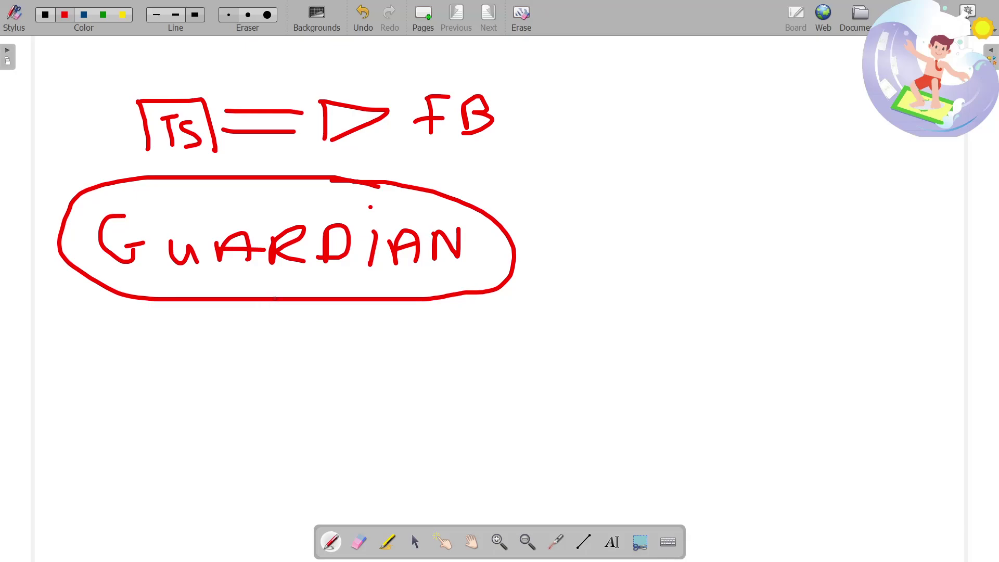
Draw a downward arrow from the GUARDIAN bubble to the word TOOL and circle TOOL
{"action": "mouse_move", "coordinate": [271, 302]}
{"action": "left_mouse_down"}
{"action": "mouse_move", "coordinate": [270, 353]}
{"action": "mouse_move", "coordinate": [284, 353]}
{"action": "mouse_move", "coordinate": [252, 353]}
{"action": "mouse_move", "coordinate": [279, 370]}
{"action": "mouse_move", "coordinate": [284, 353]}
{"action": "left_mouse_up"}
{"action": "mouse_move", "coordinate": [191, 396]}
{"action": "left_mouse_down"}
{"action": "mouse_move", "coordinate": [192, 428]}
{"action": "mouse_move", "coordinate": [217, 393]}
{"action": "mouse_move", "coordinate": [221, 413]}
{"action": "mouse_move", "coordinate": [249, 433]}
{"action": "mouse_move", "coordinate": [257, 418]}
{"action": "mouse_move", "coordinate": [309, 437]}
{"action": "left_mouse_up"}
{"action": "mouse_move", "coordinate": [250, 371]}
{"action": "left_mouse_down"}
{"action": "mouse_move", "coordinate": [168, 379]}
{"action": "mouse_move", "coordinate": [338, 470]}
{"action": "mouse_move", "coordinate": [288, 371]}
{"action": "mouse_move", "coordinate": [238, 369]}
{"action": "left_mouse_up"}
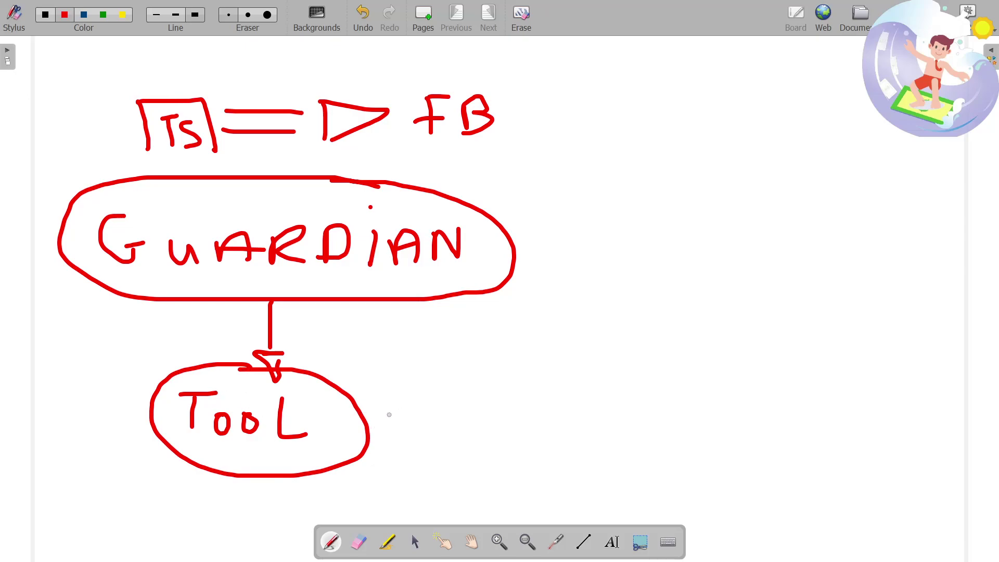
Outline an open-bottomed page frame beside the diagram and draw an arrow from TOOL to a circled URL
{"action": "mouse_move", "coordinate": [647, 171]}
{"action": "left_mouse_down"}
{"action": "mouse_move", "coordinate": [635, 352]}
{"action": "mouse_move", "coordinate": [650, 170]}
{"action": "mouse_move", "coordinate": [789, 168]}
{"action": "mouse_move", "coordinate": [833, 184]}
{"action": "mouse_move", "coordinate": [837, 373]}
{"action": "left_mouse_up"}
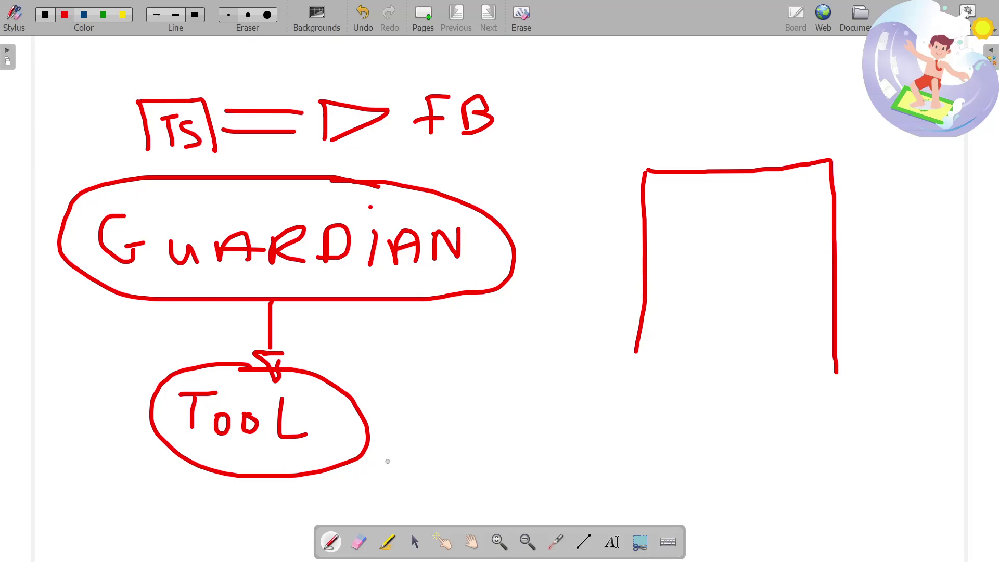
{"action": "mouse_move", "coordinate": [367, 452]}
{"action": "left_mouse_down"}
{"action": "mouse_move", "coordinate": [432, 467]}
{"action": "mouse_move", "coordinate": [456, 490]}
{"action": "mouse_move", "coordinate": [414, 490]}
{"action": "left_mouse_up"}
{"action": "left_click_drag", "start_coordinate": [471, 464], "coordinate": [493, 504]}
{"action": "mouse_move", "coordinate": [501, 467]}
{"action": "left_mouse_down"}
{"action": "mouse_move", "coordinate": [503, 506]}
{"action": "mouse_move", "coordinate": [539, 500]}
{"action": "left_mouse_up"}
{"action": "left_click_drag", "start_coordinate": [545, 456], "coordinate": [574, 509]}
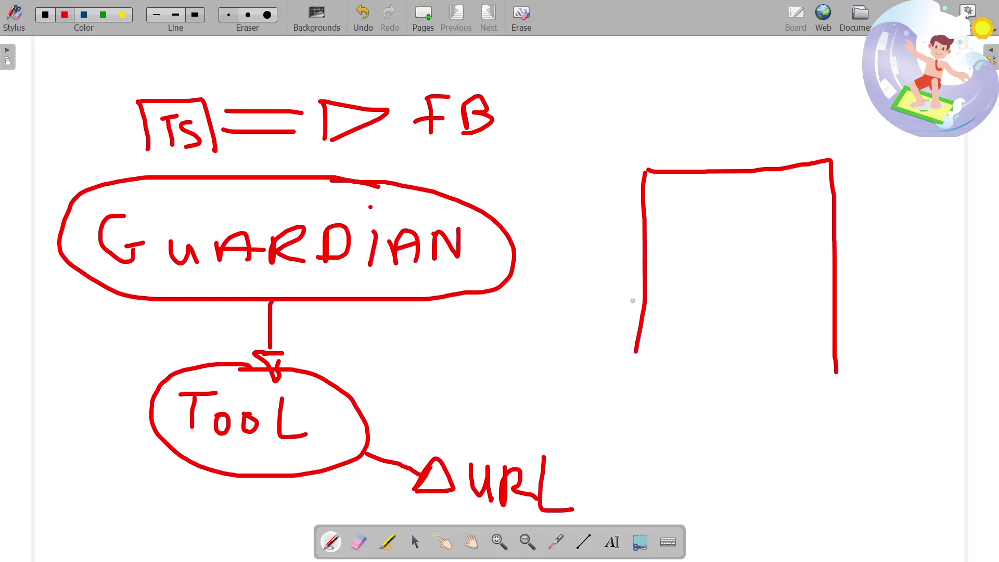
{"action": "mouse_move", "coordinate": [510, 438]}
{"action": "left_mouse_down"}
{"action": "mouse_move", "coordinate": [458, 443]}
{"action": "mouse_move", "coordinate": [606, 455]}
{"action": "mouse_move", "coordinate": [470, 438]}
{"action": "left_mouse_up"}
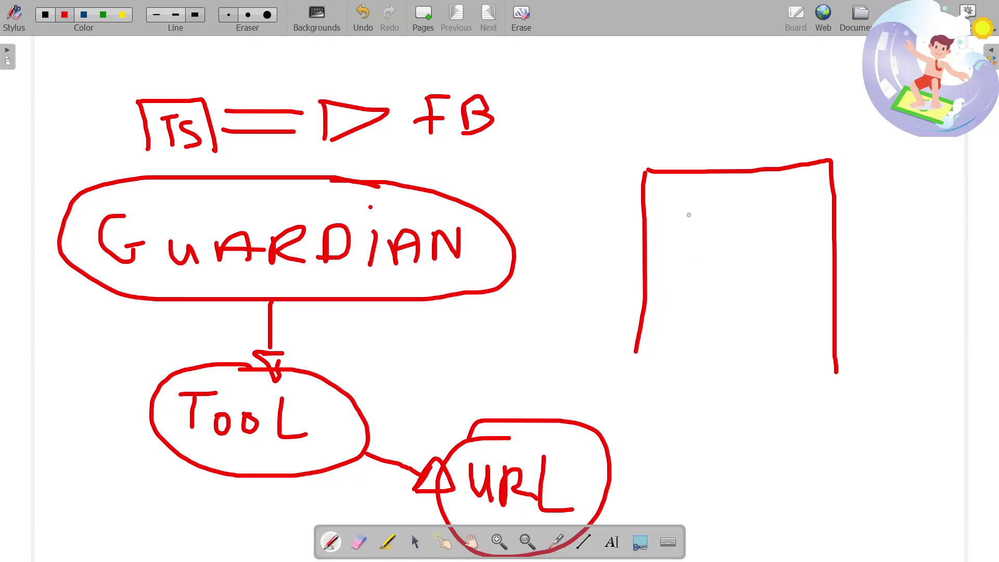
Sketch a box with a T-shirt and a "Buy now" bar inside the page frame, connected by a line to RB
{"action": "left_click_drag", "start_coordinate": [688, 209], "coordinate": [686, 318]}
{"action": "mouse_move", "coordinate": [690, 207]}
{"action": "left_mouse_down"}
{"action": "mouse_move", "coordinate": [768, 207]}
{"action": "mouse_move", "coordinate": [795, 234]}
{"action": "mouse_move", "coordinate": [790, 342]}
{"action": "mouse_move", "coordinate": [697, 343]}
{"action": "mouse_move", "coordinate": [681, 331]}
{"action": "mouse_move", "coordinate": [685, 315]}
{"action": "left_mouse_up"}
{"action": "mouse_move", "coordinate": [696, 257]}
{"action": "left_mouse_down"}
{"action": "mouse_move", "coordinate": [716, 239]}
{"action": "mouse_move", "coordinate": [759, 232]}
{"action": "mouse_move", "coordinate": [783, 269]}
{"action": "mouse_move", "coordinate": [750, 261]}
{"action": "mouse_move", "coordinate": [752, 300]}
{"action": "mouse_move", "coordinate": [721, 315]}
{"action": "mouse_move", "coordinate": [724, 274]}
{"action": "mouse_move", "coordinate": [703, 269]}
{"action": "mouse_move", "coordinate": [706, 246]}
{"action": "left_mouse_up"}
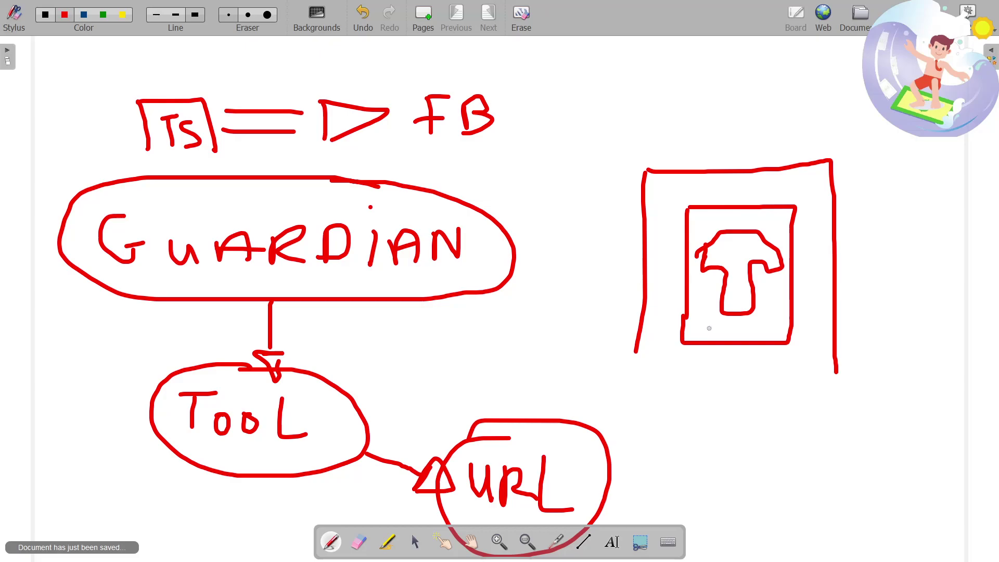
{"action": "mouse_move", "coordinate": [698, 324]}
{"action": "left_mouse_down"}
{"action": "mouse_move", "coordinate": [689, 332]}
{"action": "mouse_move", "coordinate": [694, 315]}
{"action": "mouse_move", "coordinate": [706, 333]}
{"action": "mouse_move", "coordinate": [726, 320]}
{"action": "mouse_move", "coordinate": [730, 341]}
{"action": "mouse_move", "coordinate": [717, 350]}
{"action": "left_mouse_up"}
{"action": "mouse_move", "coordinate": [741, 325]}
{"action": "left_mouse_down"}
{"action": "mouse_move", "coordinate": [747, 338]}
{"action": "mouse_move", "coordinate": [753, 320]}
{"action": "mouse_move", "coordinate": [772, 339]}
{"action": "mouse_move", "coordinate": [778, 321]}
{"action": "left_mouse_up"}
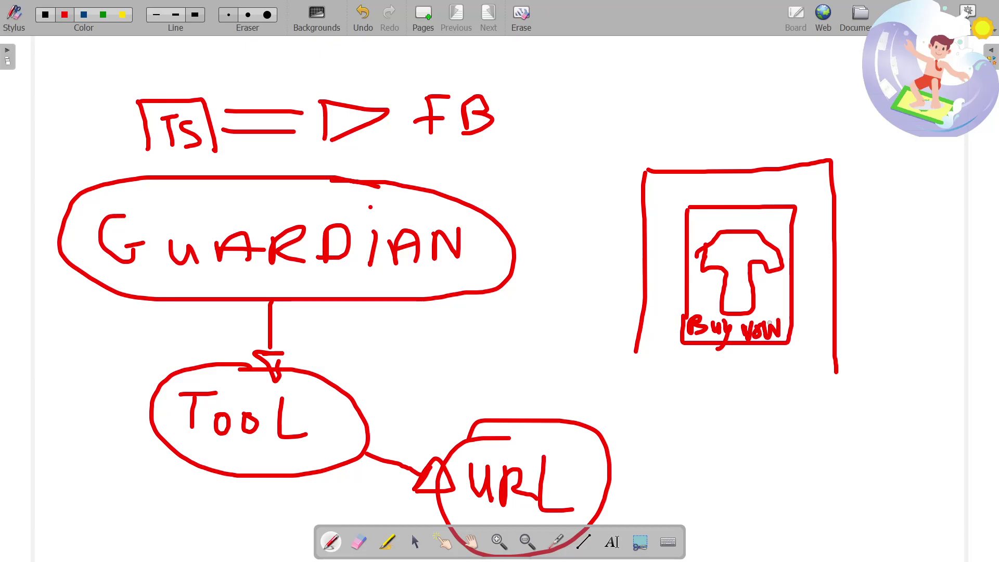
{"action": "left_click_drag", "start_coordinate": [689, 308], "coordinate": [878, 313]}
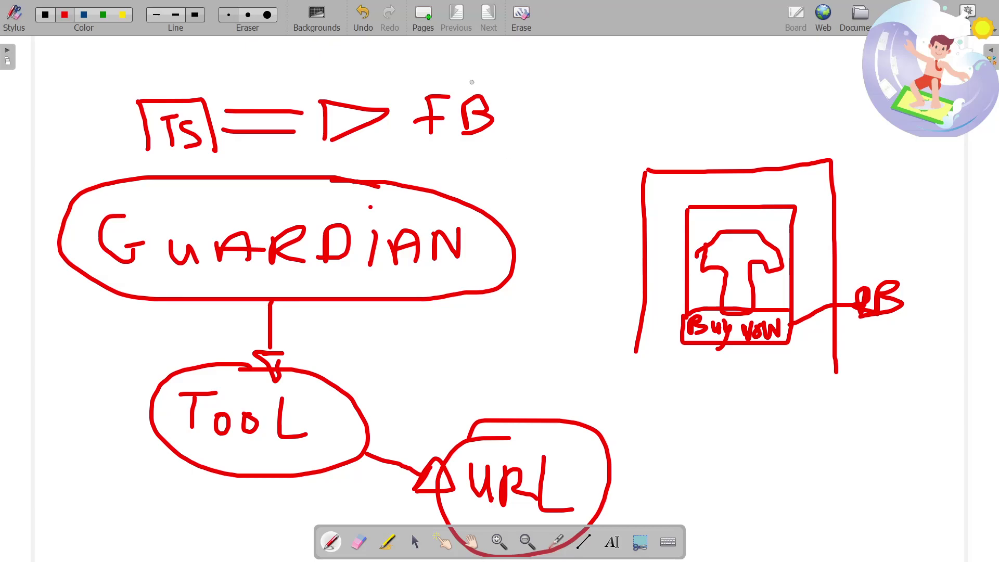
Add a blank whiteboard page, write "Content" near its upper edge, and cross the word out
{"action": "left_click", "coordinate": [423, 29]}
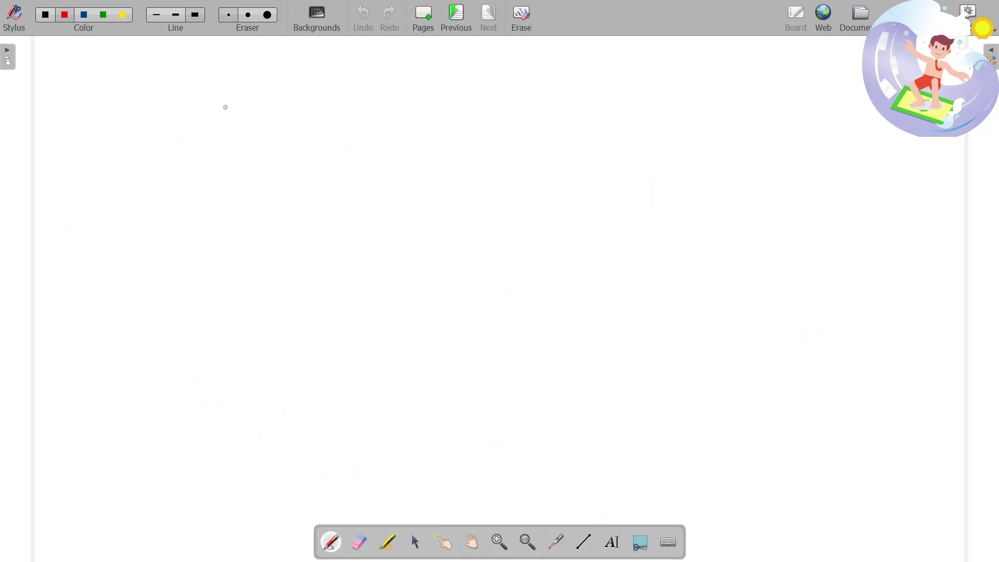
{"action": "mouse_move", "coordinate": [211, 84]}
{"action": "left_mouse_down"}
{"action": "mouse_move", "coordinate": [221, 128]}
{"action": "mouse_move", "coordinate": [245, 105]}
{"action": "mouse_move", "coordinate": [299, 103]}
{"action": "mouse_move", "coordinate": [302, 123]}
{"action": "left_mouse_up"}
{"action": "mouse_move", "coordinate": [311, 83]}
{"action": "left_mouse_down"}
{"action": "mouse_move", "coordinate": [321, 128]}
{"action": "mouse_move", "coordinate": [334, 106]}
{"action": "left_mouse_up"}
{"action": "mouse_move", "coordinate": [343, 111]}
{"action": "left_mouse_down"}
{"action": "mouse_move", "coordinate": [367, 130]}
{"action": "mouse_move", "coordinate": [406, 127]}
{"action": "left_mouse_up"}
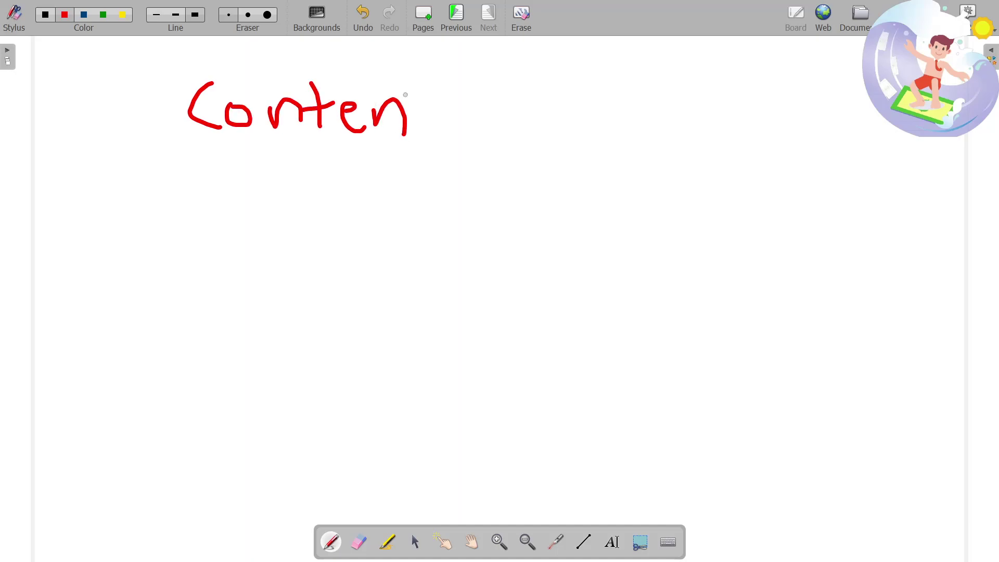
{"action": "left_click_drag", "start_coordinate": [410, 82], "coordinate": [417, 138]}
{"action": "left_click_drag", "start_coordinate": [405, 112], "coordinate": [445, 109]}
{"action": "left_click_drag", "start_coordinate": [285, 52], "coordinate": [379, 125]}
{"action": "left_click_drag", "start_coordinate": [375, 51], "coordinate": [296, 193]}
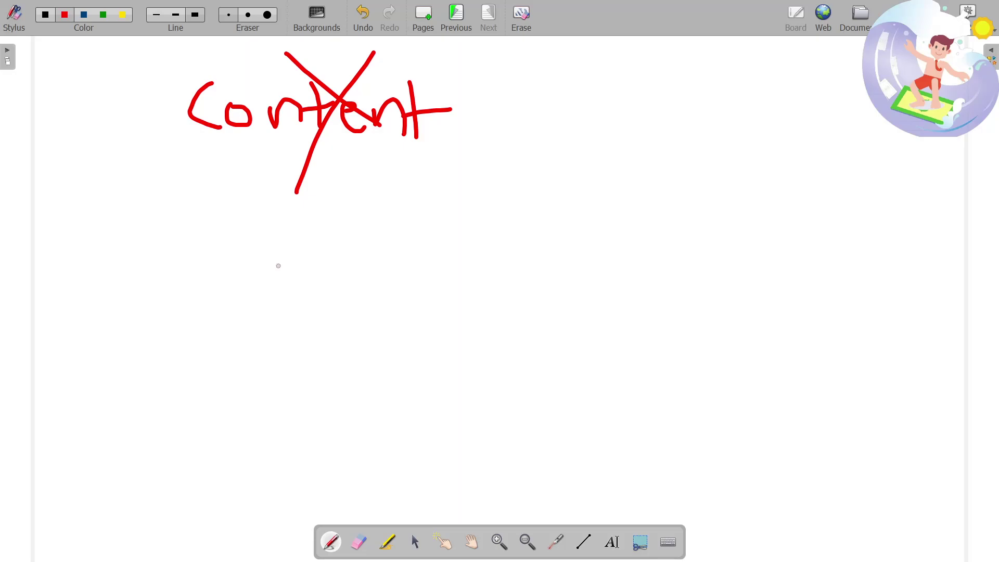
Write "post content" beneath the crossed-out word
{"action": "mouse_move", "coordinate": [202, 228]}
{"action": "left_mouse_down"}
{"action": "mouse_move", "coordinate": [174, 241]}
{"action": "mouse_move", "coordinate": [188, 269]}
{"action": "left_mouse_up"}
{"action": "left_click_drag", "start_coordinate": [81, 230], "coordinate": [85, 256]}
{"action": "left_click_drag", "start_coordinate": [121, 222], "coordinate": [144, 233]}
{"action": "left_click_drag", "start_coordinate": [158, 182], "coordinate": [167, 224]}
{"action": "left_click_drag", "start_coordinate": [144, 207], "coordinate": [171, 197]}
{"action": "mouse_move", "coordinate": [208, 237]}
{"action": "left_mouse_down"}
{"action": "mouse_move", "coordinate": [213, 267]}
{"action": "mouse_move", "coordinate": [219, 237]}
{"action": "mouse_move", "coordinate": [285, 236]}
{"action": "mouse_move", "coordinate": [327, 251]}
{"action": "mouse_move", "coordinate": [331, 225]}
{"action": "mouse_move", "coordinate": [352, 256]}
{"action": "left_mouse_up"}
{"action": "mouse_move", "coordinate": [355, 257]}
{"action": "left_mouse_down"}
{"action": "mouse_move", "coordinate": [384, 237]}
{"action": "mouse_move", "coordinate": [389, 258]}
{"action": "left_mouse_up"}
{"action": "left_click_drag", "start_coordinate": [389, 212], "coordinate": [396, 271]}
{"action": "left_click_drag", "start_coordinate": [387, 230], "coordinate": [418, 226]}
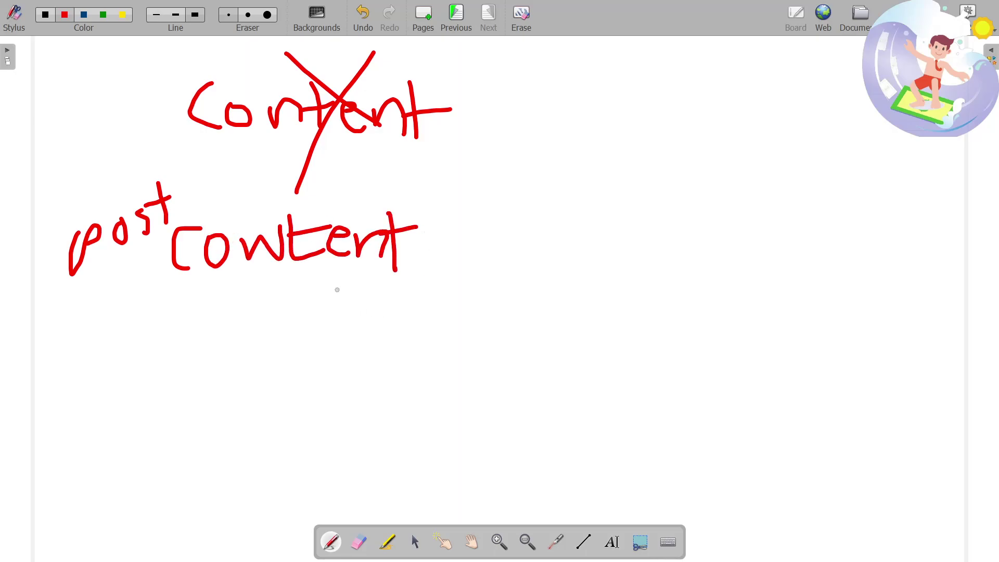
Write "Twitter" on the same line as the crossed-out word, in the empty area beside it
{"action": "left_click_drag", "start_coordinate": [598, 95], "coordinate": [593, 134]}
{"action": "mouse_move", "coordinate": [581, 91]}
{"action": "left_mouse_down"}
{"action": "mouse_move", "coordinate": [620, 93]}
{"action": "mouse_move", "coordinate": [689, 125]}
{"action": "left_mouse_up"}
{"action": "mouse_move", "coordinate": [695, 83]}
{"action": "left_mouse_down"}
{"action": "mouse_move", "coordinate": [698, 127]}
{"action": "mouse_move", "coordinate": [742, 116]}
{"action": "mouse_move", "coordinate": [765, 134]}
{"action": "mouse_move", "coordinate": [798, 100]}
{"action": "mouse_move", "coordinate": [795, 130]}
{"action": "left_mouse_up"}
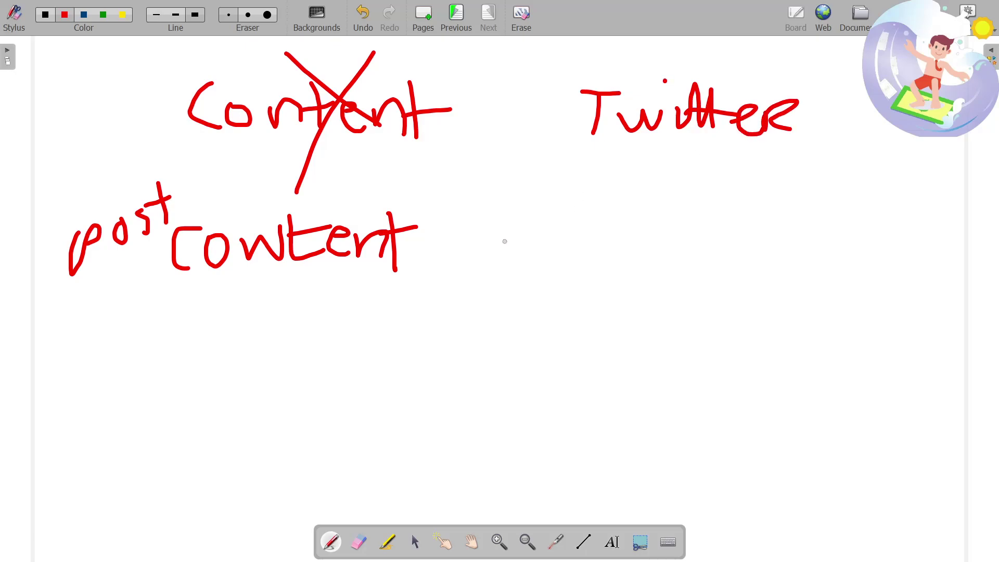
Sketch a page frame with a smaller frame inside and an X on its corner below "post content", and underline Twitter
{"action": "left_click_drag", "start_coordinate": [182, 329], "coordinate": [174, 406]}
{"action": "mouse_move", "coordinate": [182, 324]}
{"action": "left_mouse_down"}
{"action": "mouse_move", "coordinate": [234, 324]}
{"action": "mouse_move", "coordinate": [300, 460]}
{"action": "left_mouse_up"}
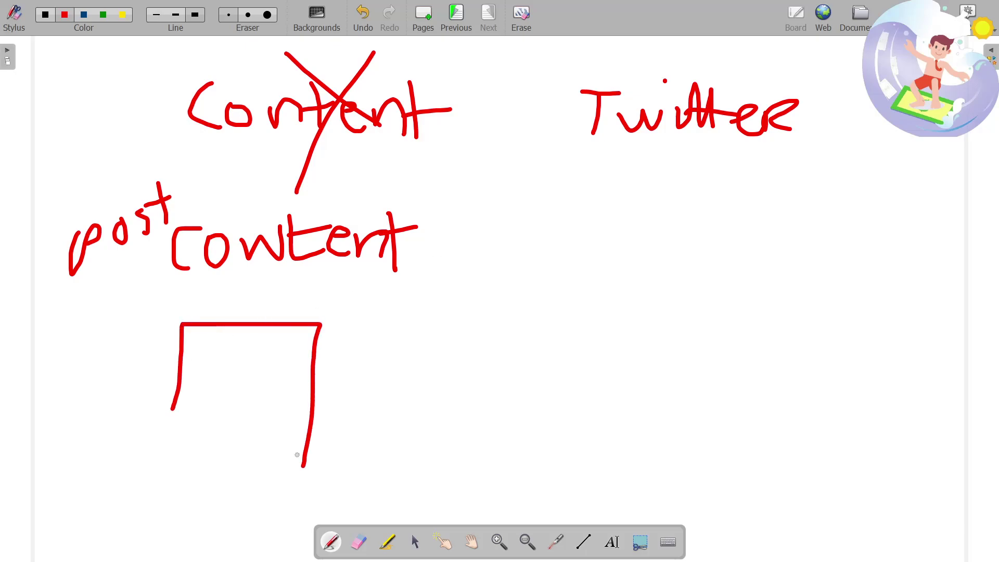
{"action": "left_click_drag", "start_coordinate": [207, 360], "coordinate": [192, 427]}
{"action": "mouse_move", "coordinate": [208, 361]}
{"action": "left_mouse_down"}
{"action": "mouse_move", "coordinate": [283, 391]}
{"action": "mouse_move", "coordinate": [267, 443]}
{"action": "left_mouse_up"}
{"action": "mouse_move", "coordinate": [311, 312]}
{"action": "left_mouse_down"}
{"action": "mouse_move", "coordinate": [343, 346]}
{"action": "mouse_move", "coordinate": [303, 339]}
{"action": "left_mouse_up"}
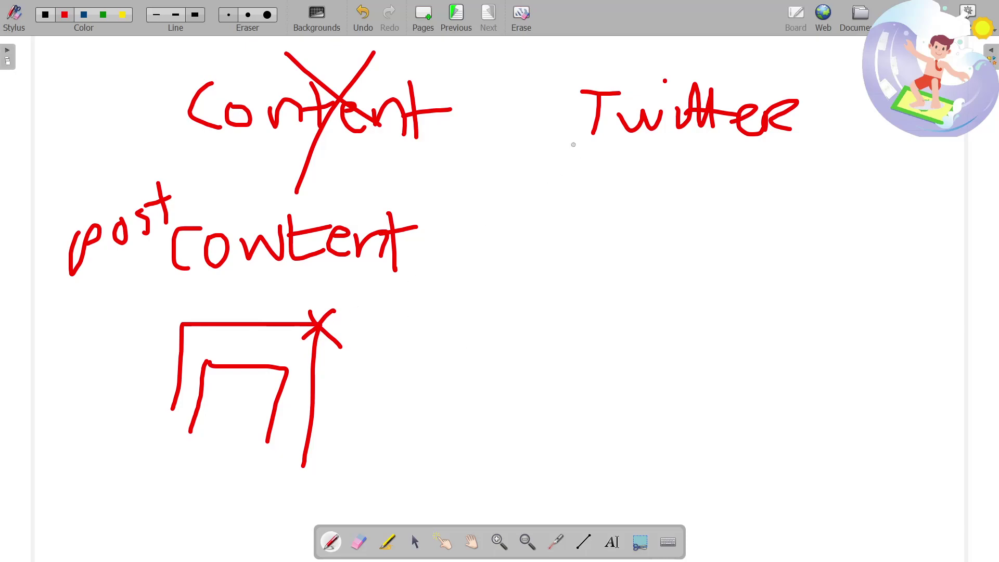
{"action": "left_click_drag", "start_coordinate": [574, 144], "coordinate": [811, 125]}
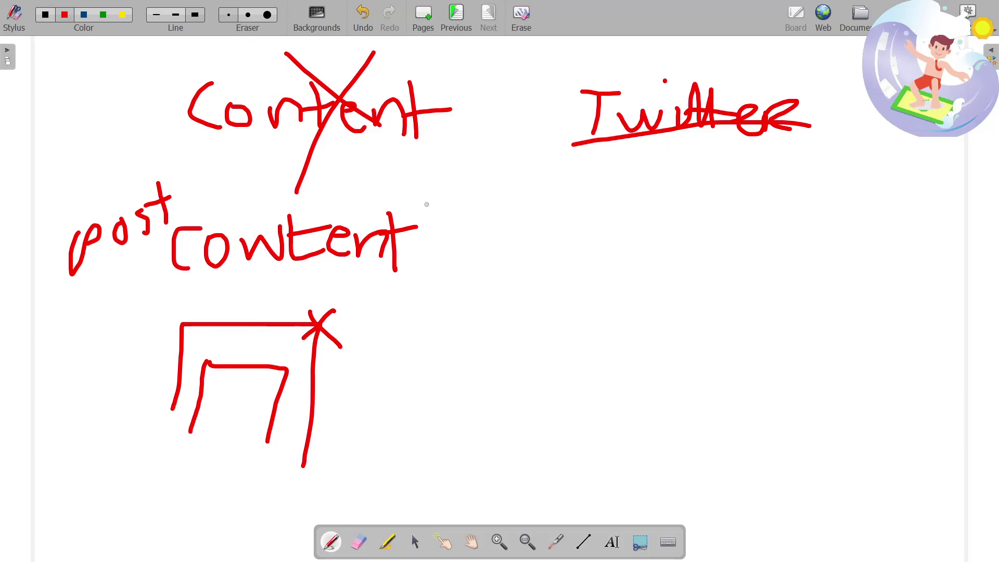
Switch to Chrome, open the Linkiro website from the search results, and glance at the Redbubble marketing video while it loads
{"action": "key", "text": "alt+Tab"}
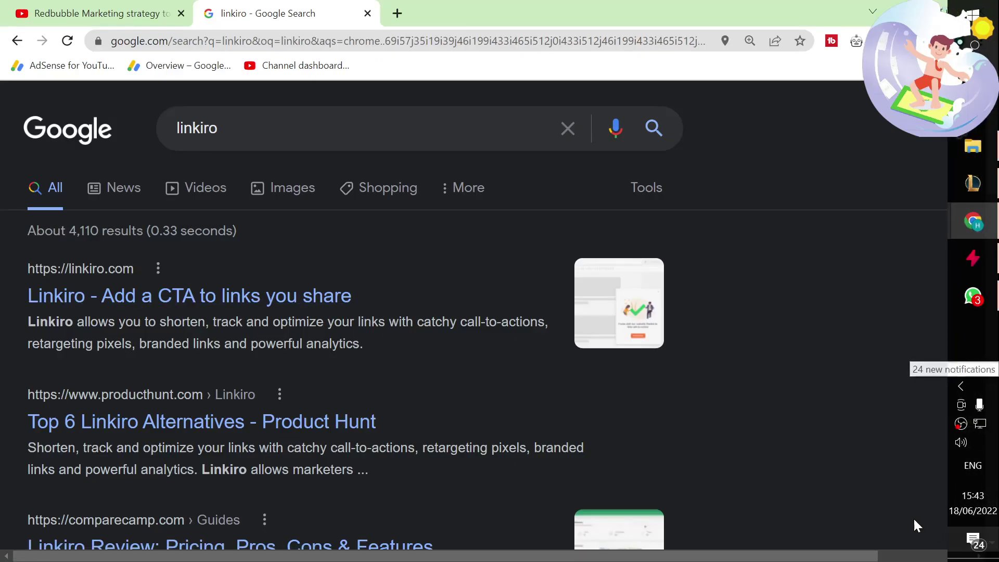
{"action": "left_click", "coordinate": [248, 305]}
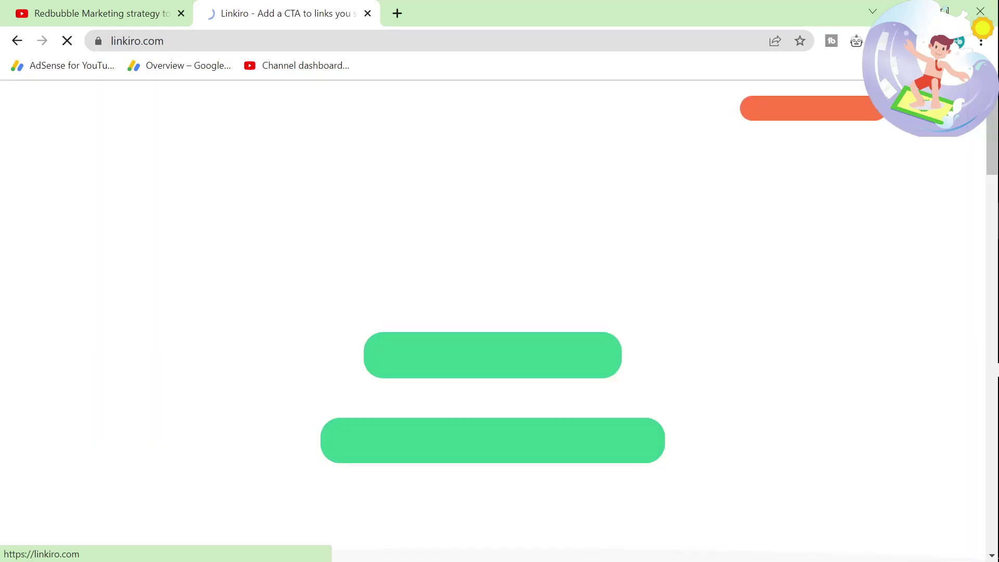
{"action": "left_click", "coordinate": [99, 13]}
{"action": "scroll", "coordinate": [24, 267], "scroll_direction": "down", "scroll_amount": 3}
{"action": "scroll", "coordinate": [24, 267], "scroll_direction": "up", "scroll_amount": 3}
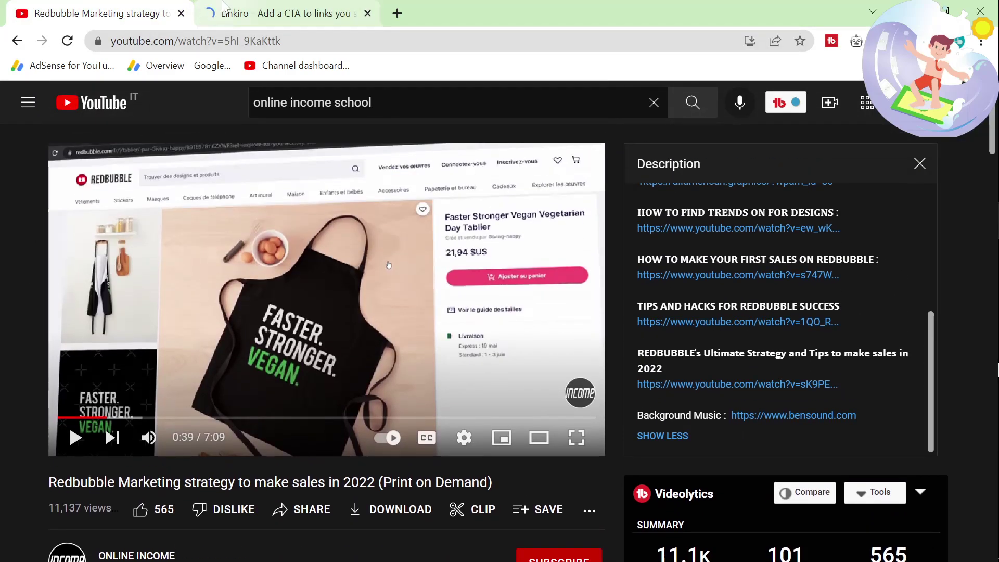
{"action": "left_click", "coordinate": [224, 7]}
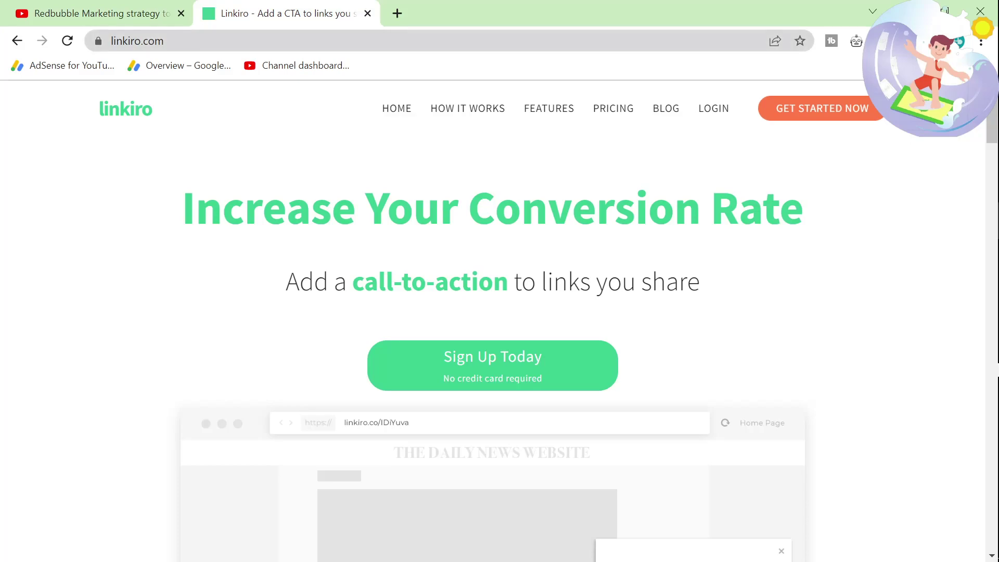
Review Linkiro's pricing plans, highlighting the Free plan's limits and the Advanced plan's price, and get started with the Free plan
{"action": "left_click", "coordinate": [605, 104]}
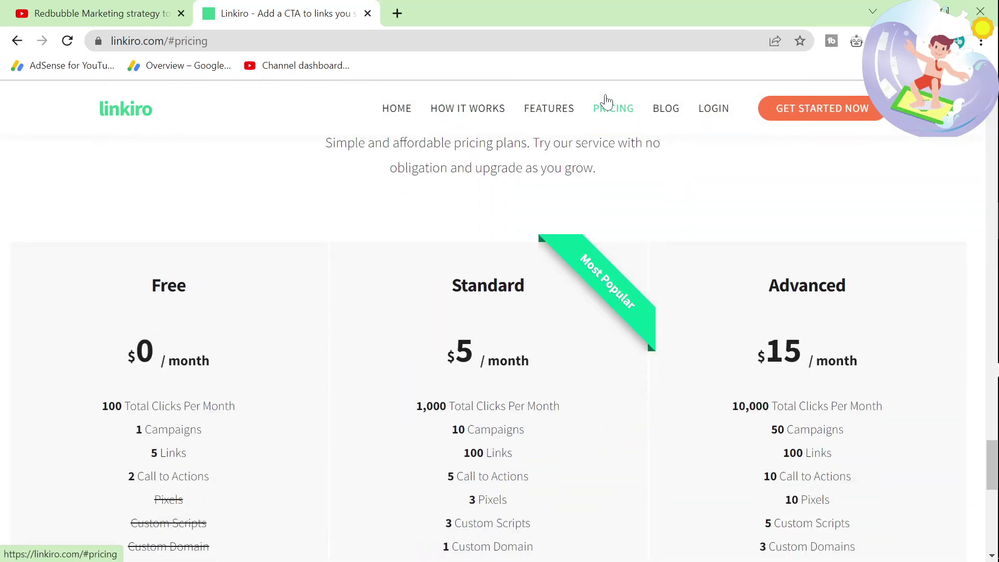
{"action": "scroll", "coordinate": [275, 332], "scroll_direction": "down", "scroll_amount": 3}
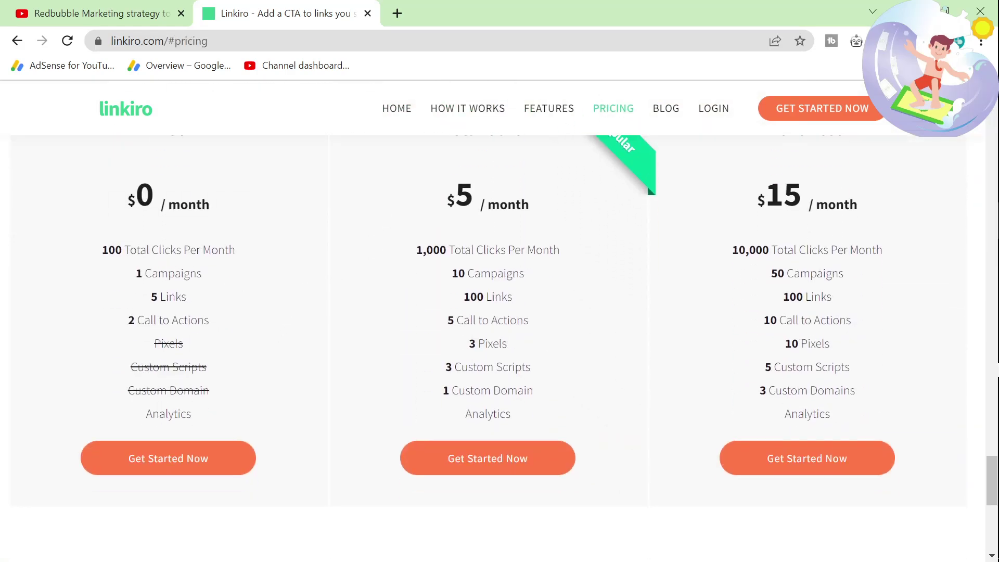
{"action": "left_click_drag", "start_coordinate": [147, 301], "coordinate": [207, 297]}
{"action": "left_click", "coordinate": [208, 298]}
{"action": "left_click_drag", "start_coordinate": [252, 264], "coordinate": [70, 247]}
{"action": "left_click", "coordinate": [63, 248]}
{"action": "left_click_drag", "start_coordinate": [737, 214], "coordinate": [881, 216]}
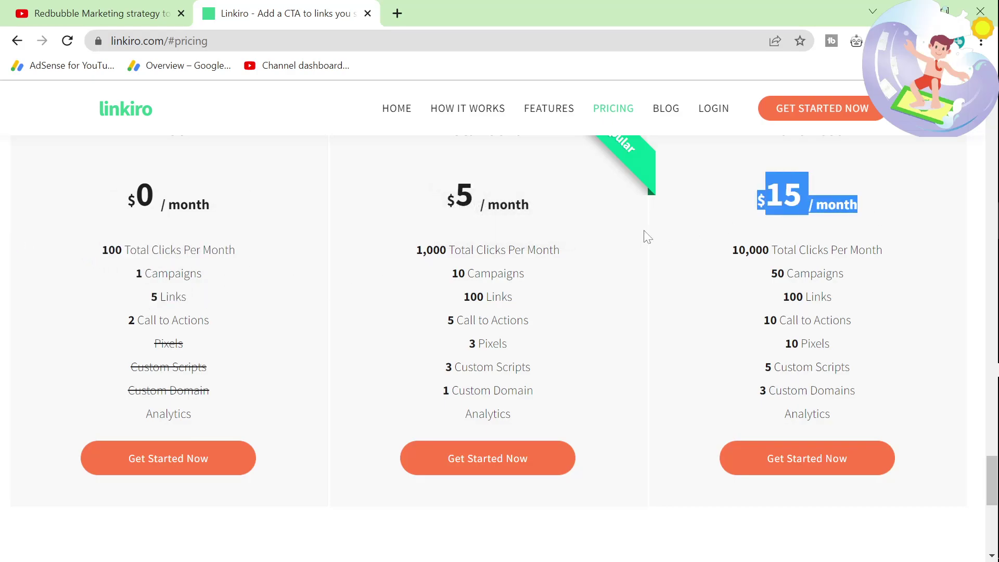
{"action": "left_click", "coordinate": [569, 248]}
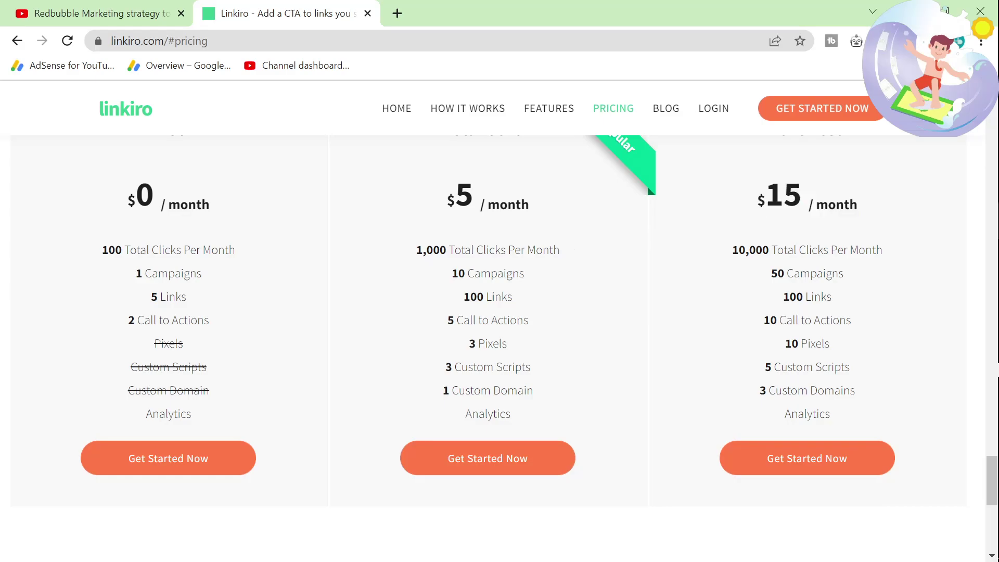
{"action": "left_click", "coordinate": [170, 454]}
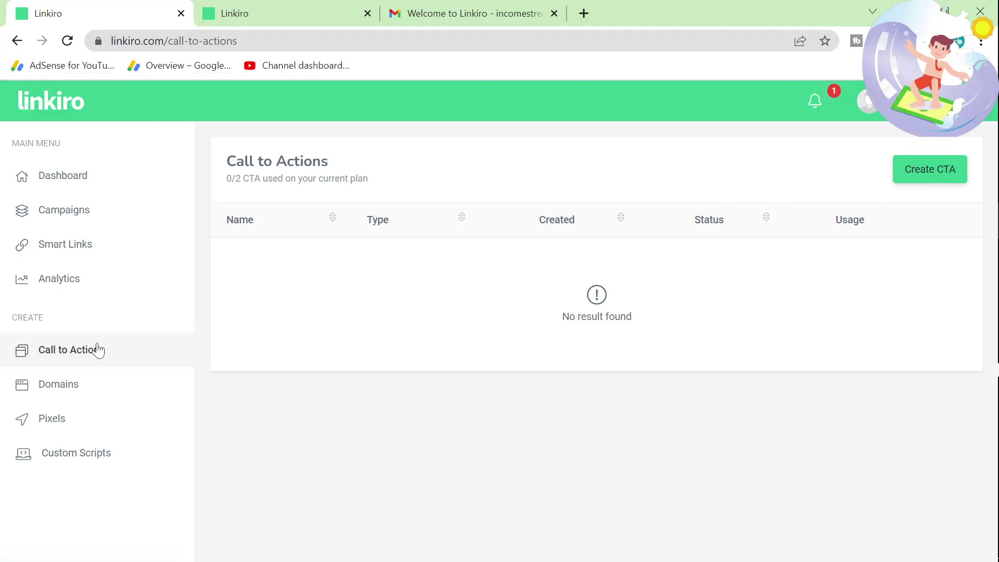
Create a new call to action named CTA with the type Scroll Box
{"action": "left_click", "coordinate": [955, 178]}
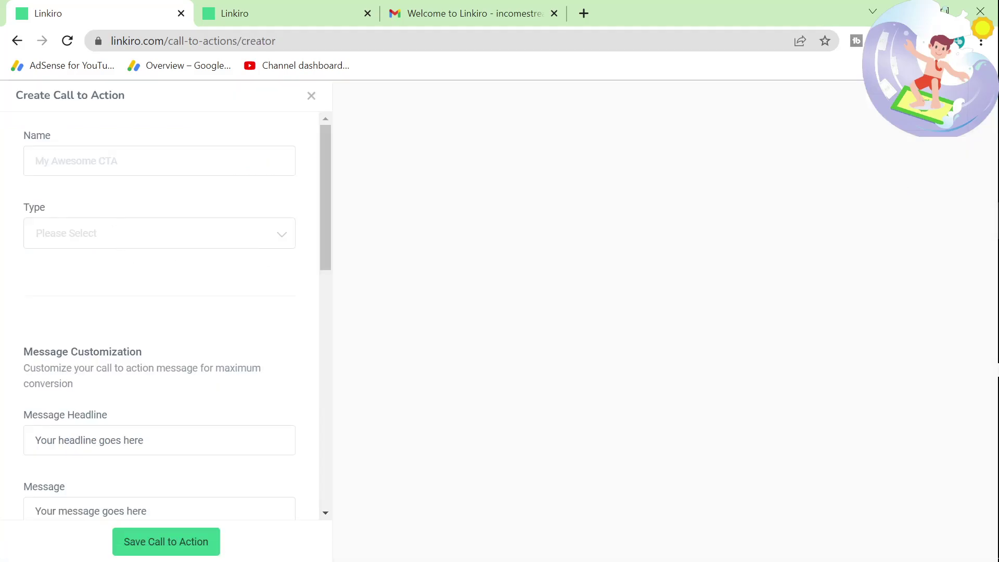
{"action": "left_click", "coordinate": [36, 161]}
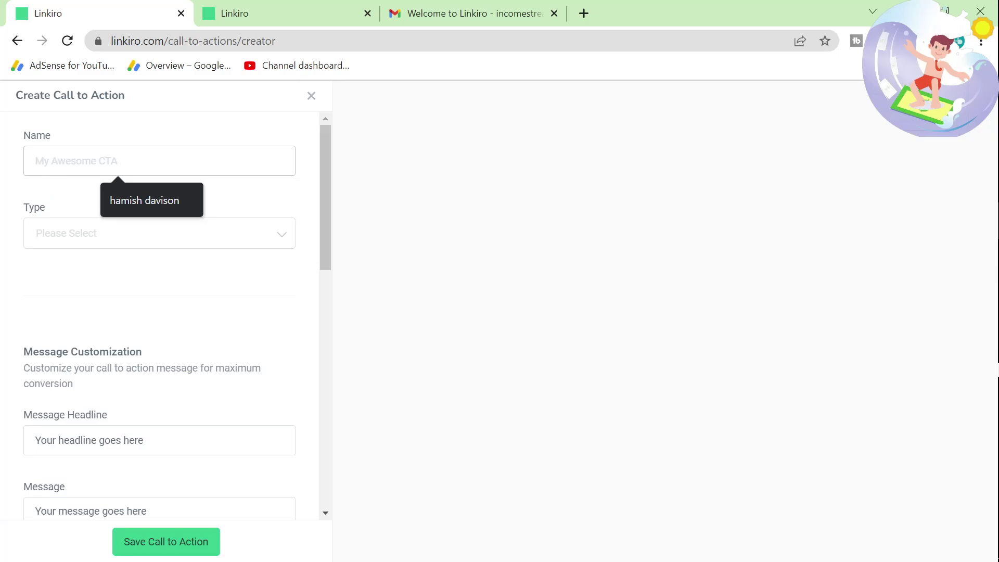
{"action": "type", "text": "CTA"}
{"action": "left_click", "coordinate": [92, 245]}
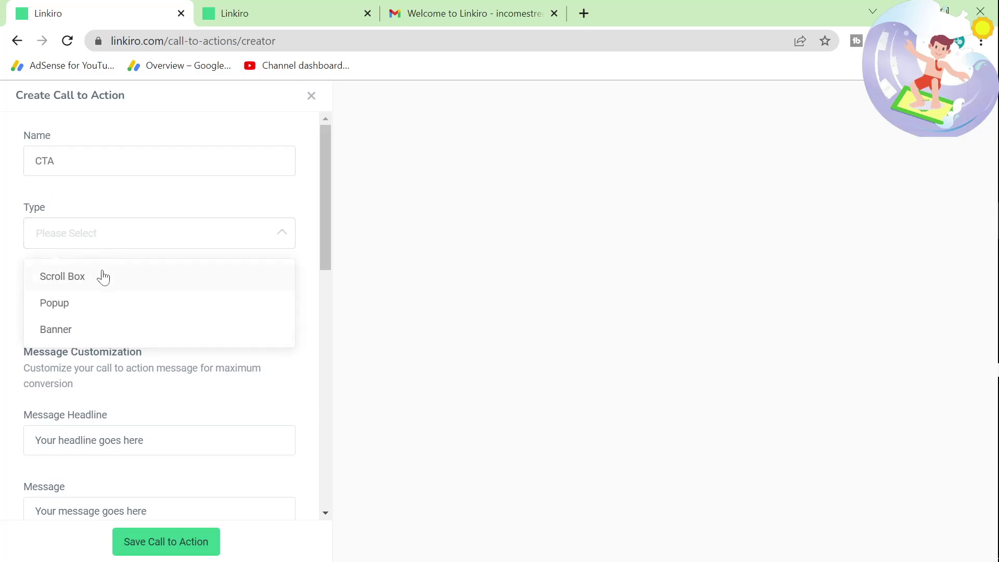
{"action": "left_click", "coordinate": [99, 280]}
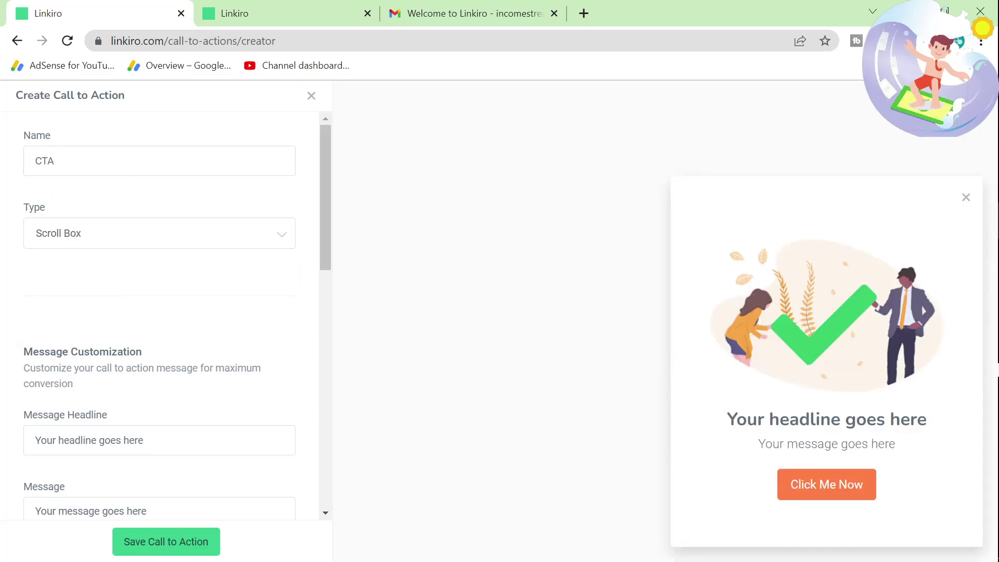
Preview the Popup and Banner types for the call to action and return it to Scroll Box
{"action": "left_click", "coordinate": [96, 235]}
{"action": "left_click", "coordinate": [92, 301]}
{"action": "left_click", "coordinate": [100, 230]}
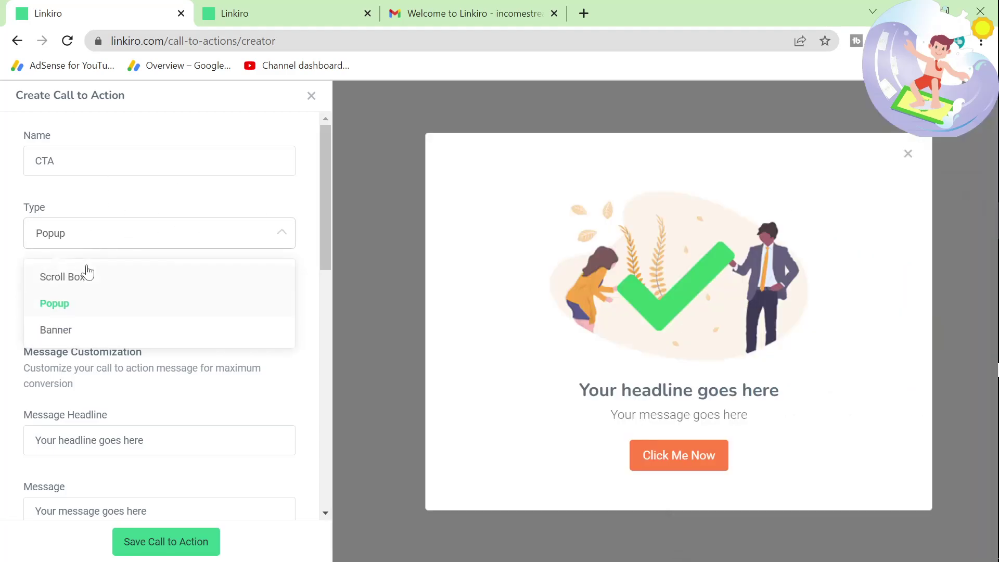
{"action": "left_click", "coordinate": [79, 330]}
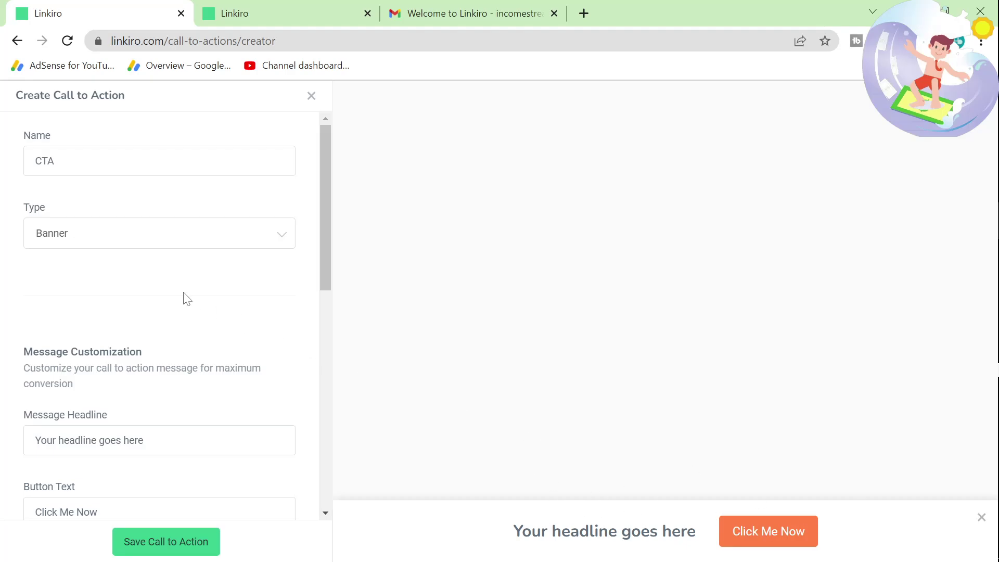
{"action": "left_click", "coordinate": [151, 244]}
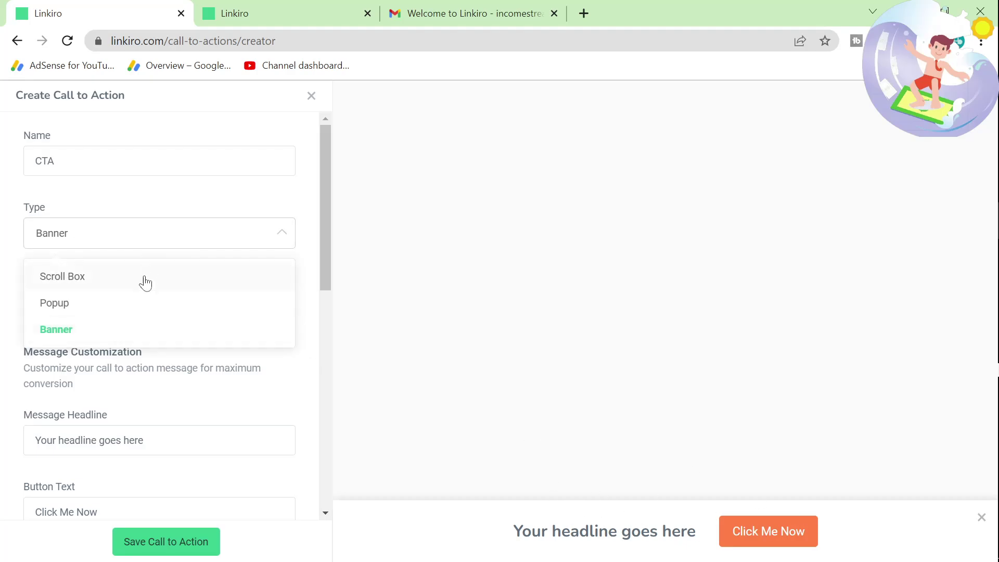
{"action": "left_click", "coordinate": [141, 303]}
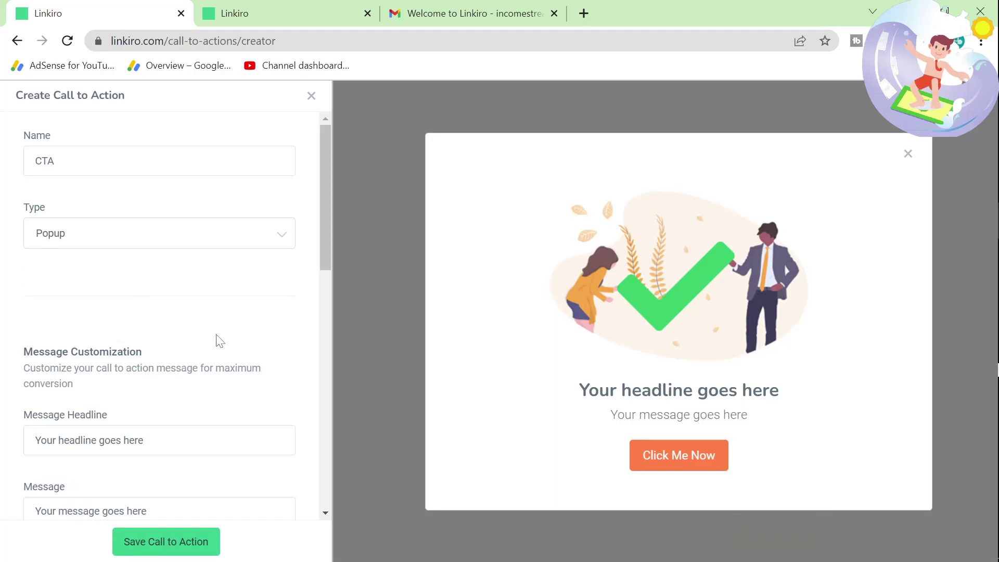
{"action": "left_click", "coordinate": [94, 247]}
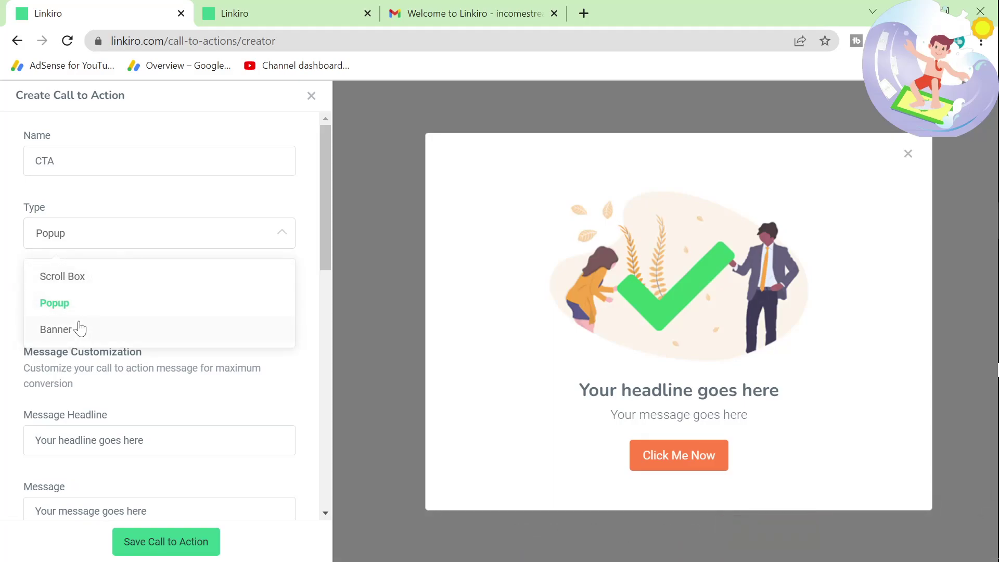
{"action": "left_click", "coordinate": [80, 328]}
{"action": "left_click", "coordinate": [99, 241]}
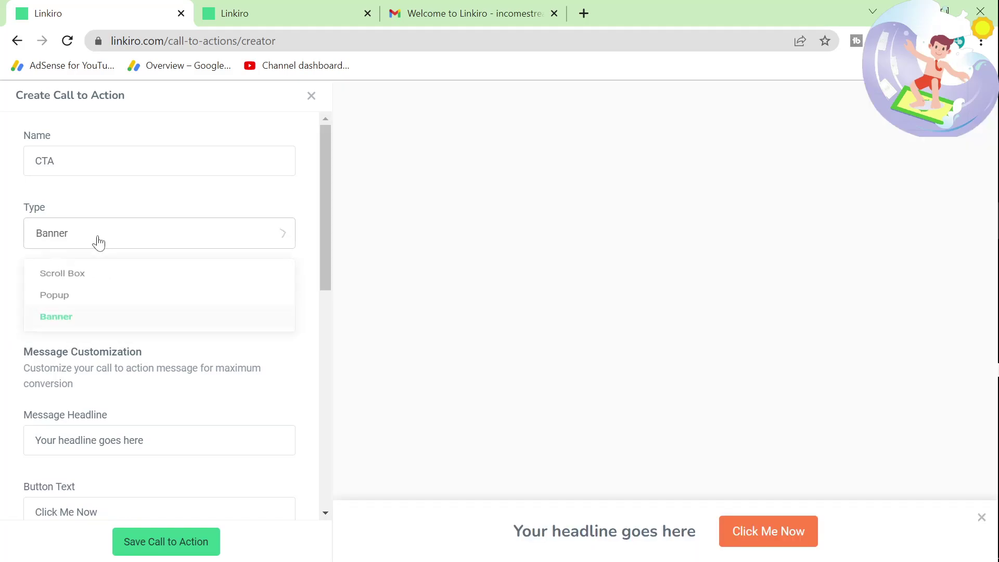
{"action": "left_click", "coordinate": [67, 285]}
Replace the placeholder message headline of the call to action with "Get our latest design"
{"action": "scroll", "coordinate": [120, 364], "scroll_direction": "down", "scroll_amount": 3}
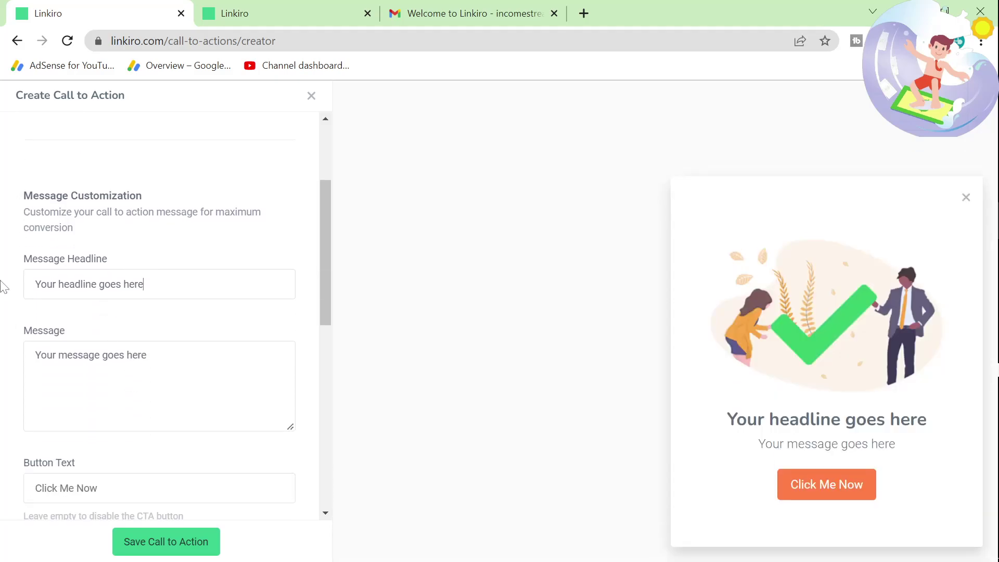
{"action": "triple_click", "coordinate": [143, 284]}
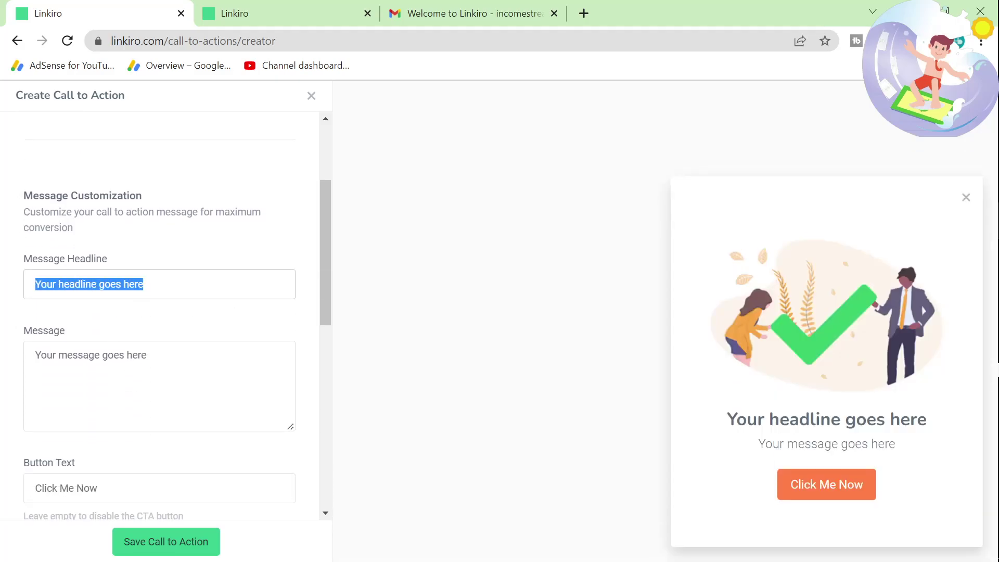
{"action": "type", "text": "Get our latest design"}
Open redbubble.com in a new tab placed beside the call to action editor, and go to the account's Manage portfolio page
{"action": "left_click", "coordinate": [584, 13]}
{"action": "type", "text": "redbubble.com"}
{"action": "key", "text": "Return"}
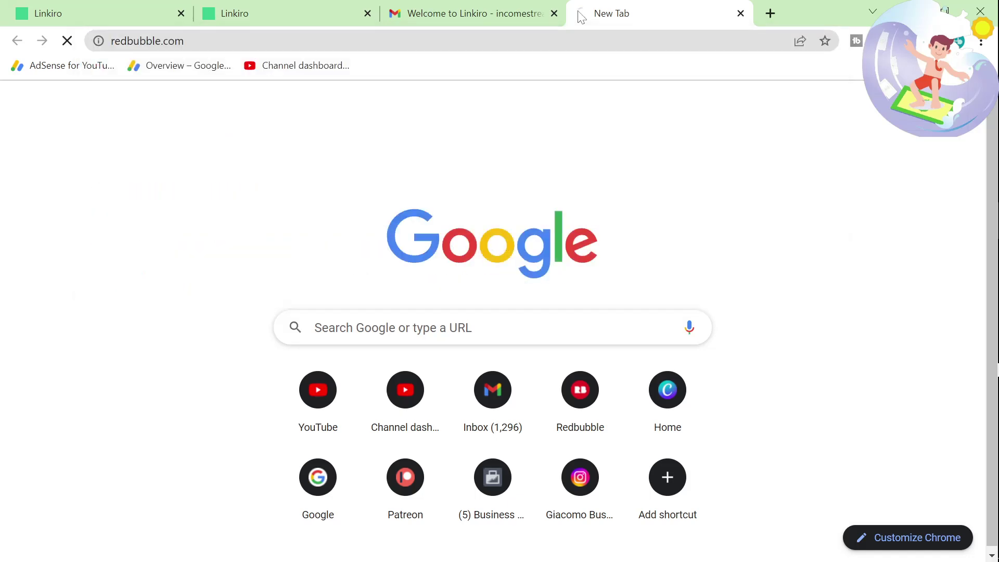
{"action": "left_click_drag", "start_coordinate": [582, 16], "coordinate": [248, 2]}
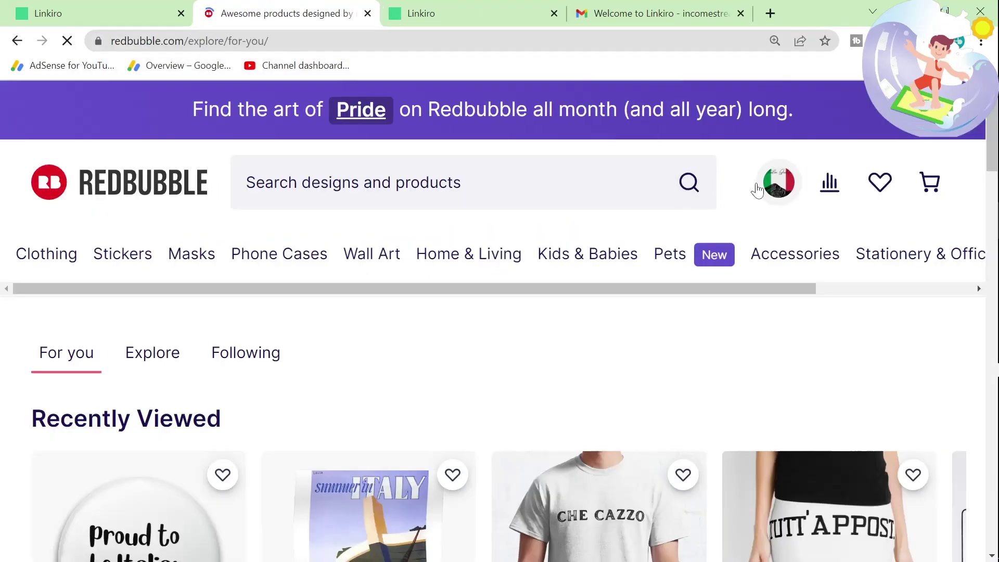
{"action": "left_click", "coordinate": [775, 188]}
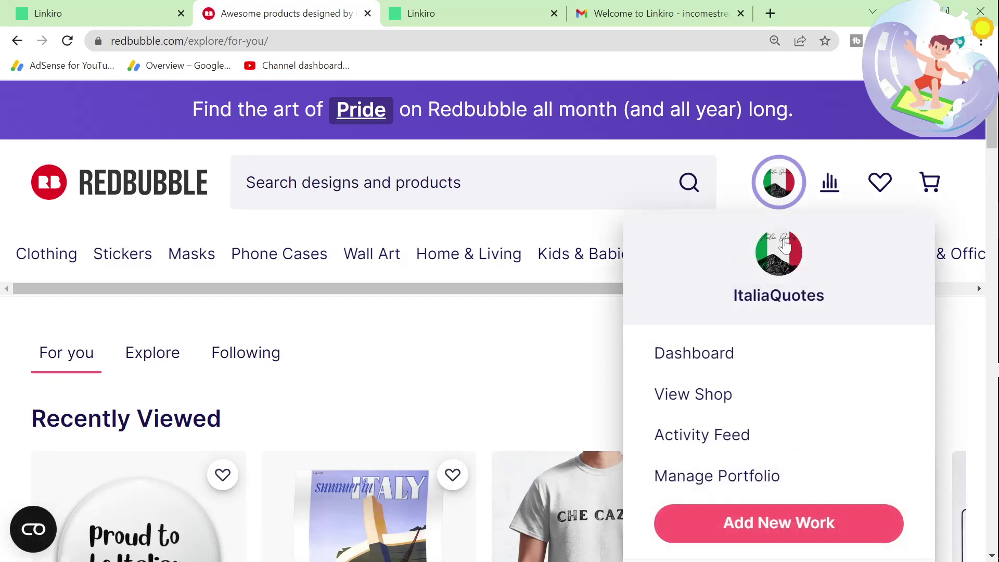
{"action": "left_click", "coordinate": [566, 226]}
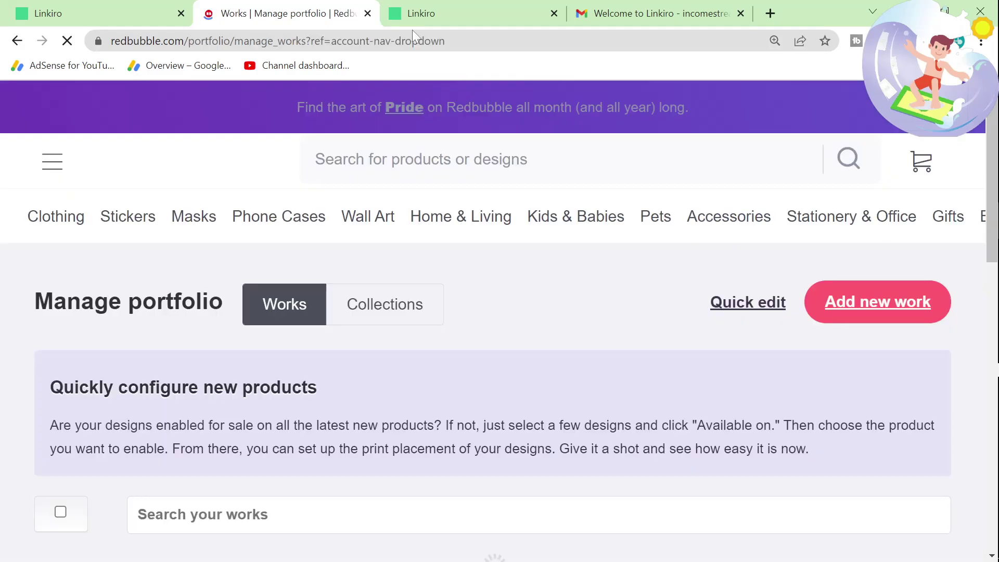
Look through the works in the Redbubble portfolio for a design to promote
{"action": "scroll", "coordinate": [515, 294], "scroll_direction": "down", "scroll_amount": 5}
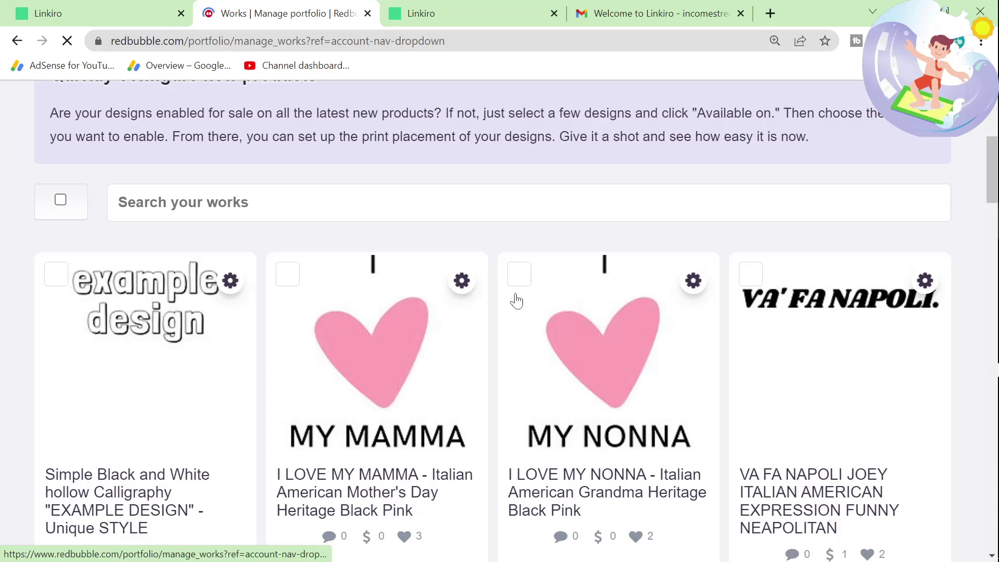
{"action": "scroll", "coordinate": [515, 300], "scroll_direction": "down", "scroll_amount": 3}
{"action": "scroll", "coordinate": [516, 300], "scroll_direction": "down", "scroll_amount": 4}
{"action": "scroll", "coordinate": [516, 300], "scroll_direction": "up", "scroll_amount": 4}
{"action": "scroll", "coordinate": [517, 298], "scroll_direction": "down", "scroll_amount": 12}
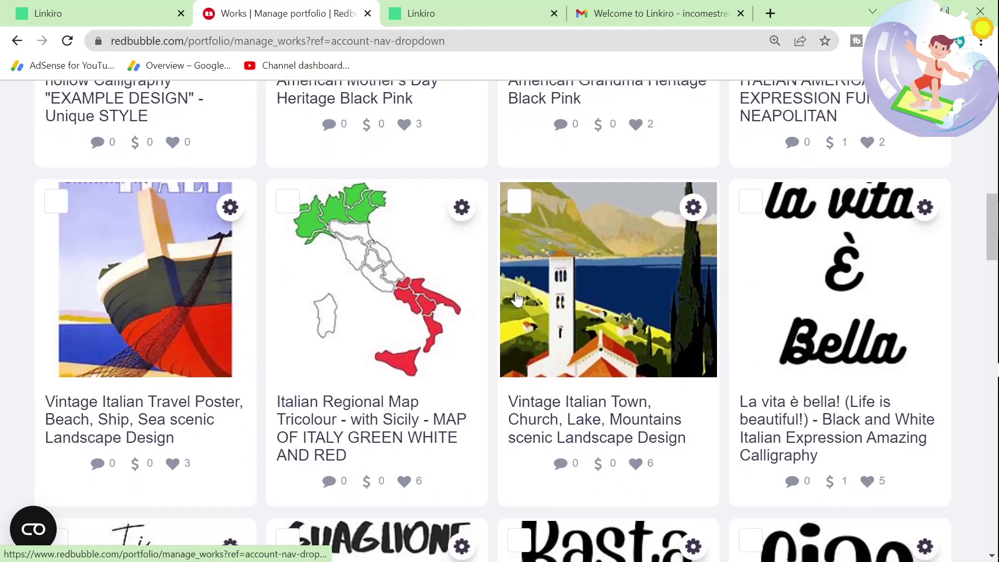
{"action": "scroll", "coordinate": [517, 298], "scroll_direction": "down", "scroll_amount": 13}
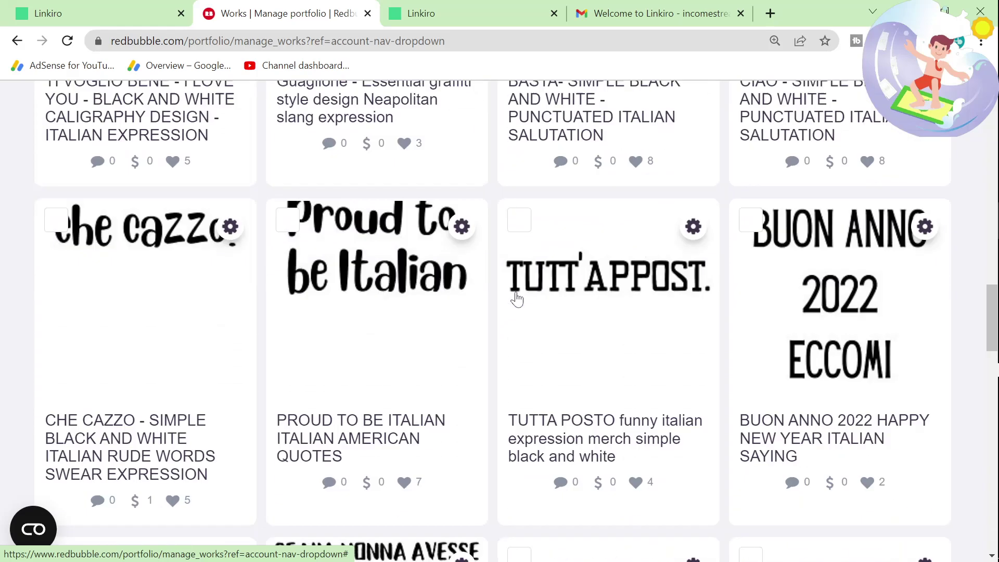
{"action": "scroll", "coordinate": [517, 299], "scroll_direction": "down", "scroll_amount": 3}
{"action": "scroll", "coordinate": [517, 299], "scroll_direction": "up", "scroll_amount": 9}
{"action": "scroll", "coordinate": [516, 300], "scroll_direction": "up", "scroll_amount": 3}
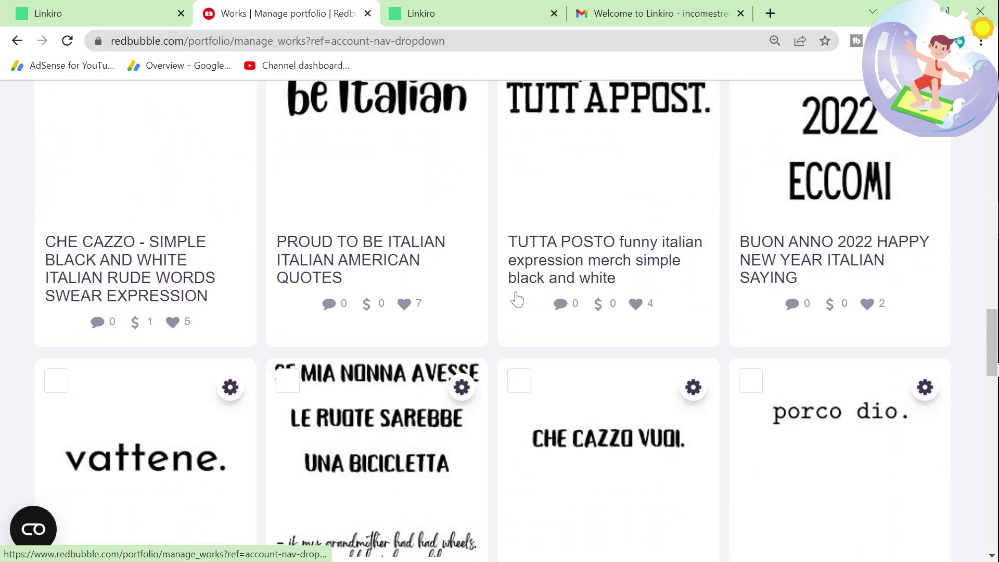
{"action": "left_click", "coordinate": [230, 205]}
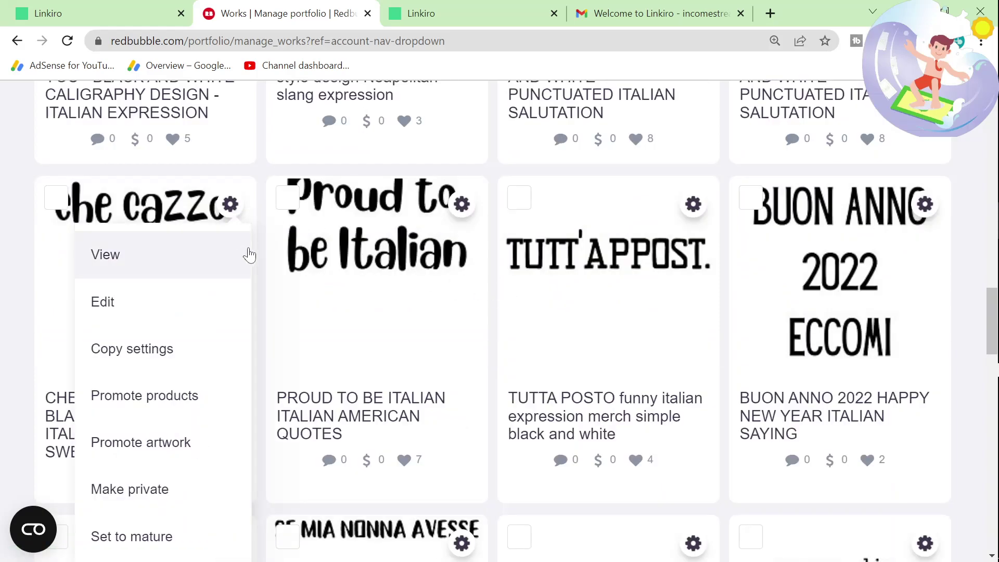
{"action": "left_click", "coordinate": [153, 414]}
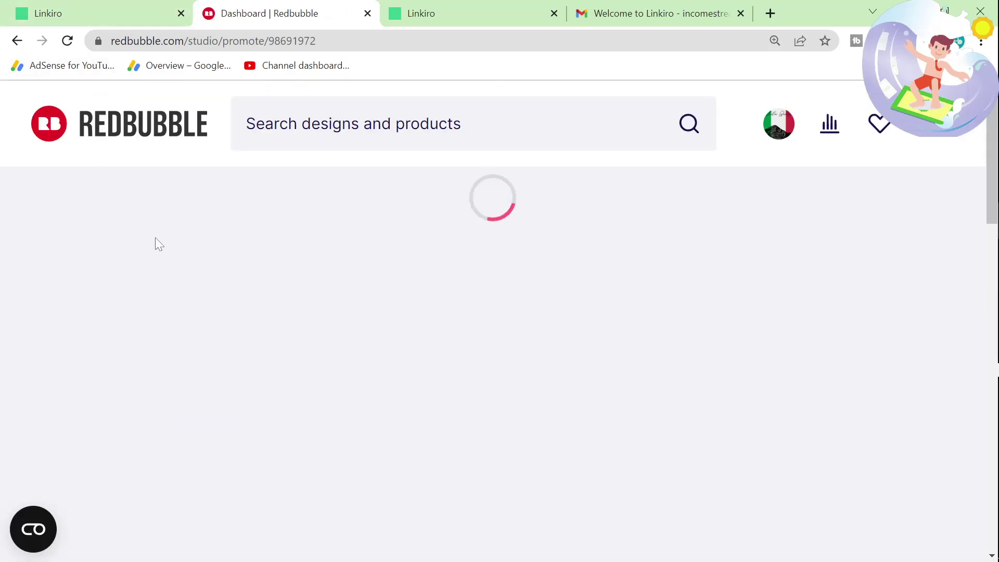
{"action": "left_click", "coordinate": [17, 41]}
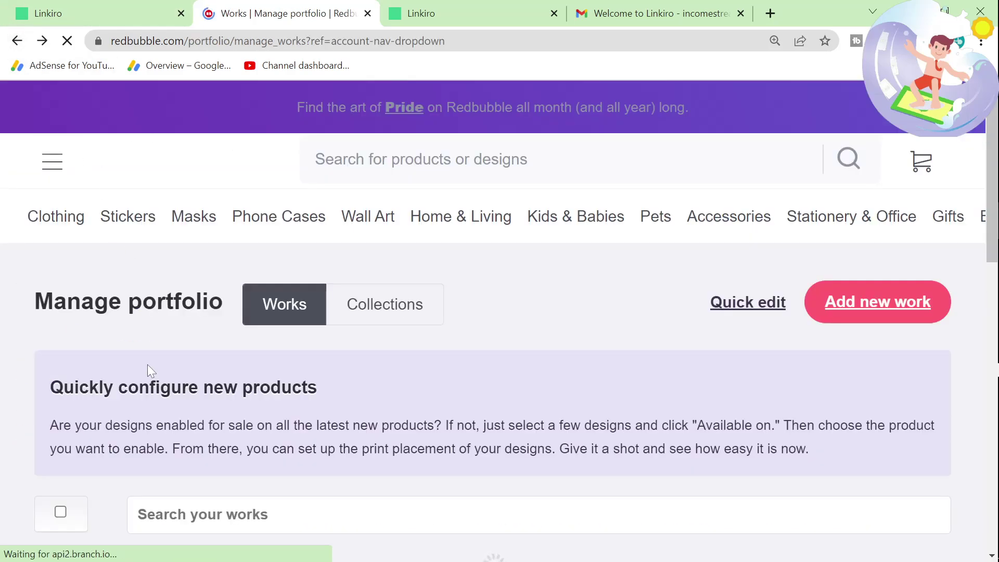
View the CHE CAZZO design's Classic T-Shirt and save its two-model product photo as a JPEG in Downloads
{"action": "left_click", "coordinate": [143, 409]}
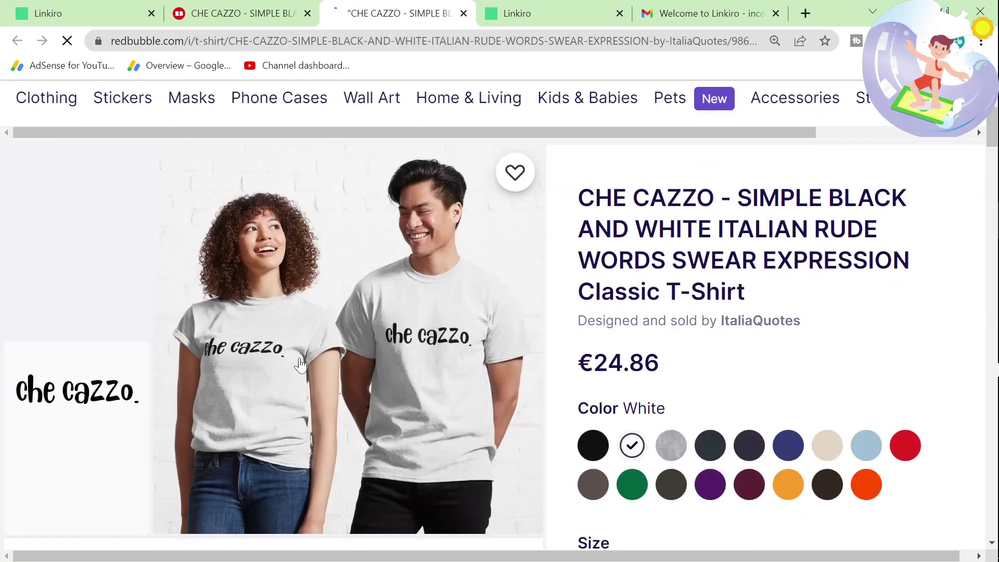
{"action": "right_click", "coordinate": [301, 327]}
{"action": "left_click", "coordinate": [361, 360]}
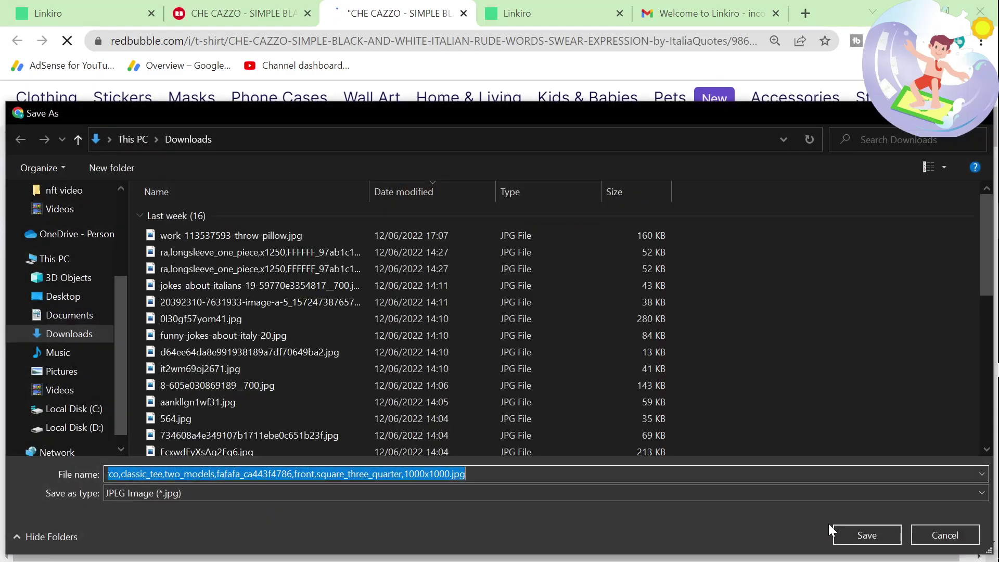
{"action": "left_click", "coordinate": [830, 527]}
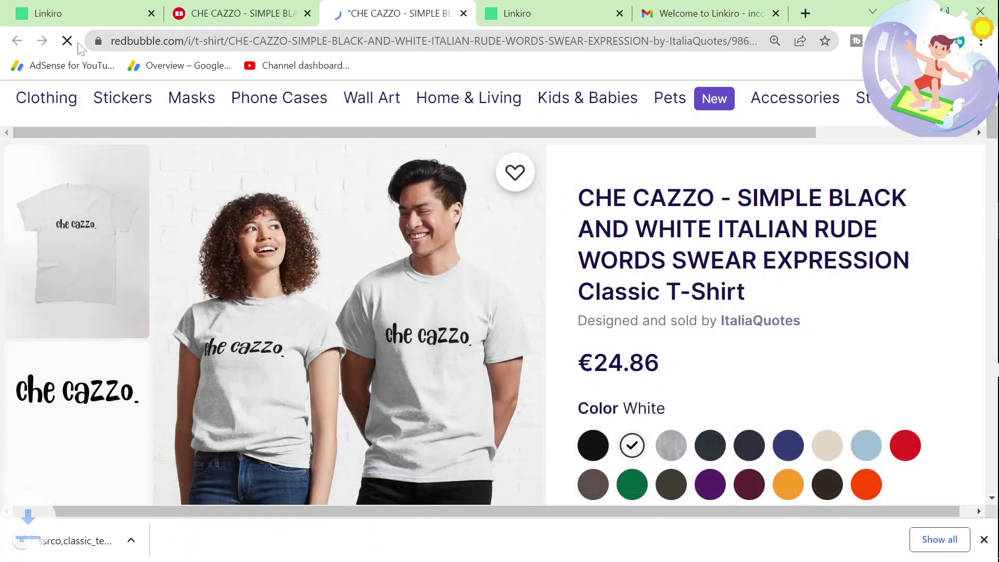
Return to the Linkiro editor, change the message headline to "Get our latest Italian Funny", and clear the placeholder message
{"action": "left_click", "coordinate": [104, 13]}
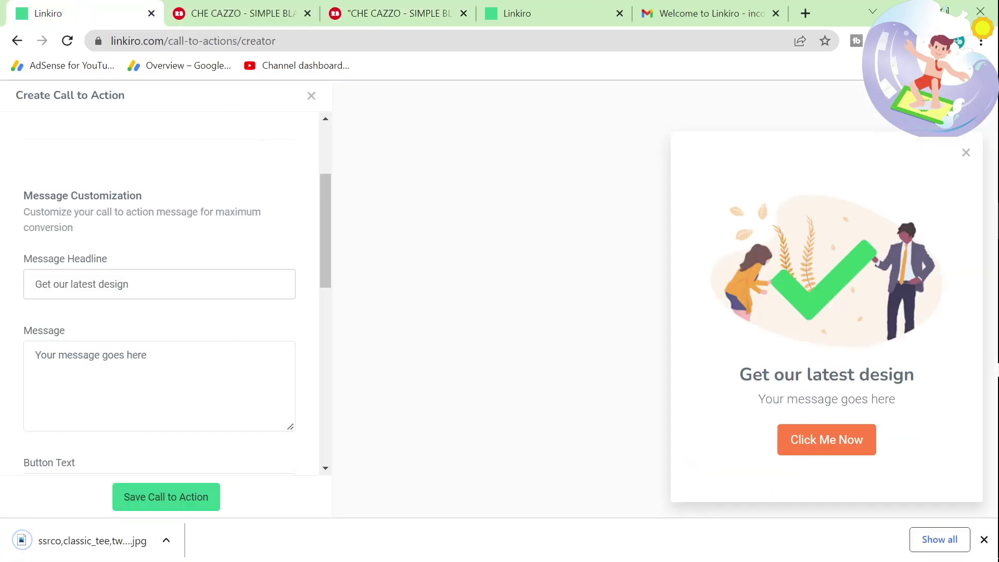
{"action": "type", "text": "Italian "}
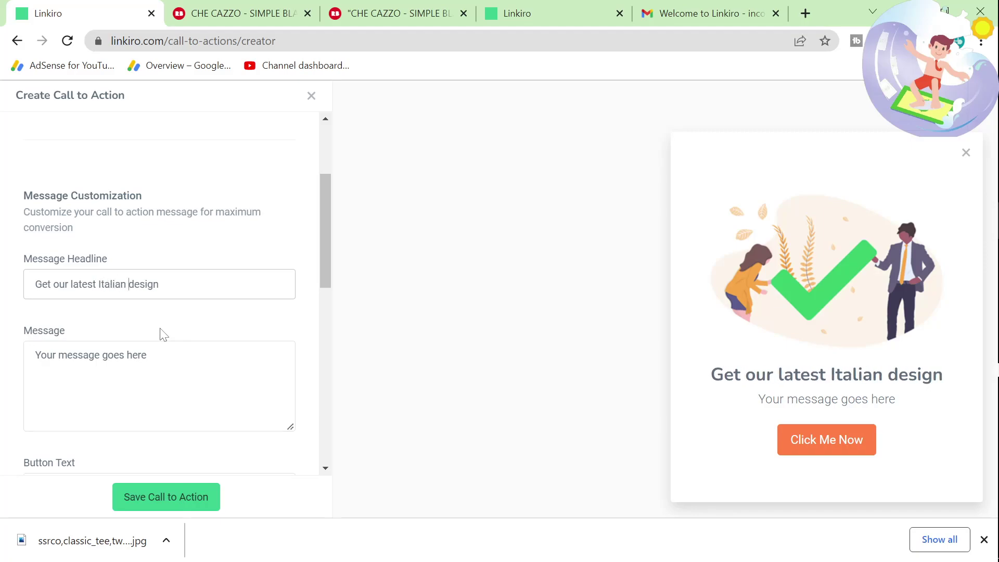
{"action": "type", "text": "Funny"}
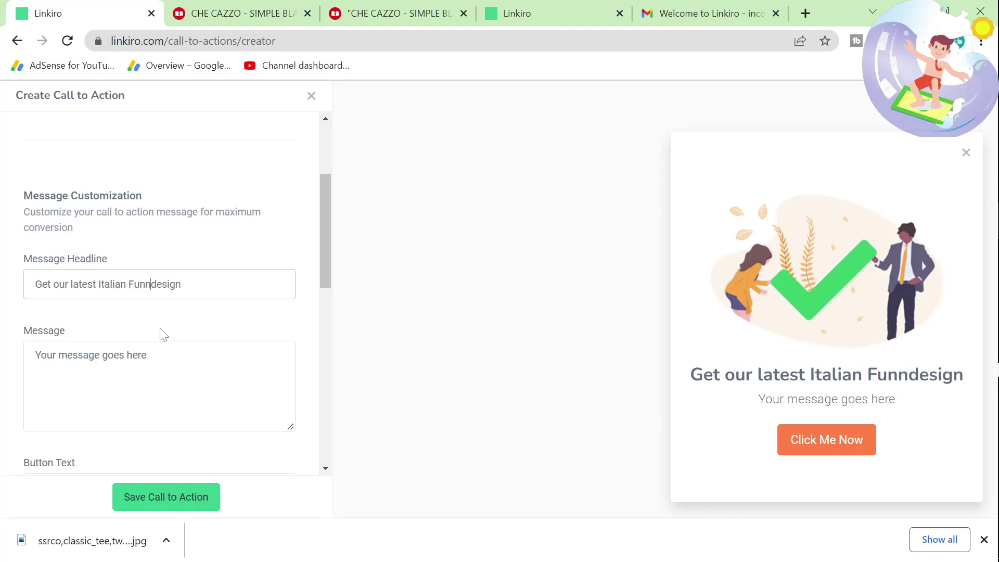
{"action": "left_click_drag", "start_coordinate": [189, 284], "coordinate": [152, 284]}
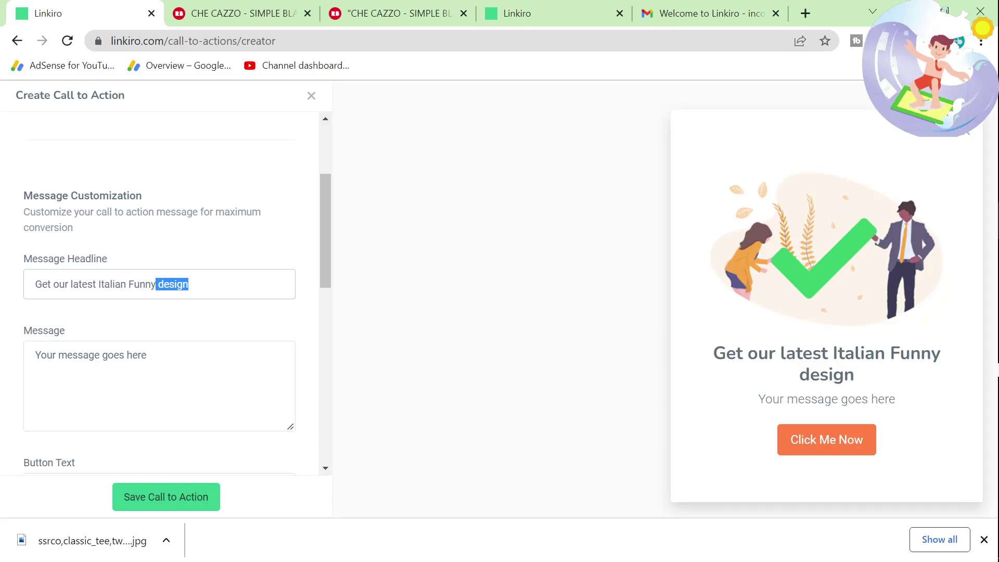
{"action": "key", "text": "BackSpace"}
{"action": "left_click_drag", "start_coordinate": [150, 356], "coordinate": [45, 335]}
{"action": "key", "text": "BackSpace"}
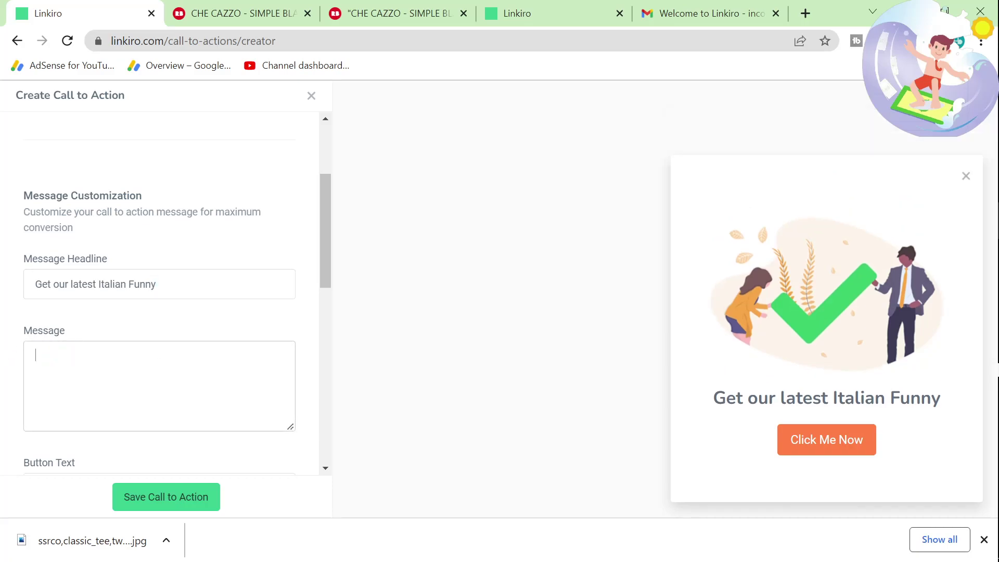
Set the call to action's button text to "Get it today!"
{"action": "scroll", "coordinate": [131, 394], "scroll_direction": "down", "scroll_amount": 1}
{"action": "left_click_drag", "start_coordinate": [98, 410], "coordinate": [3, 385]}
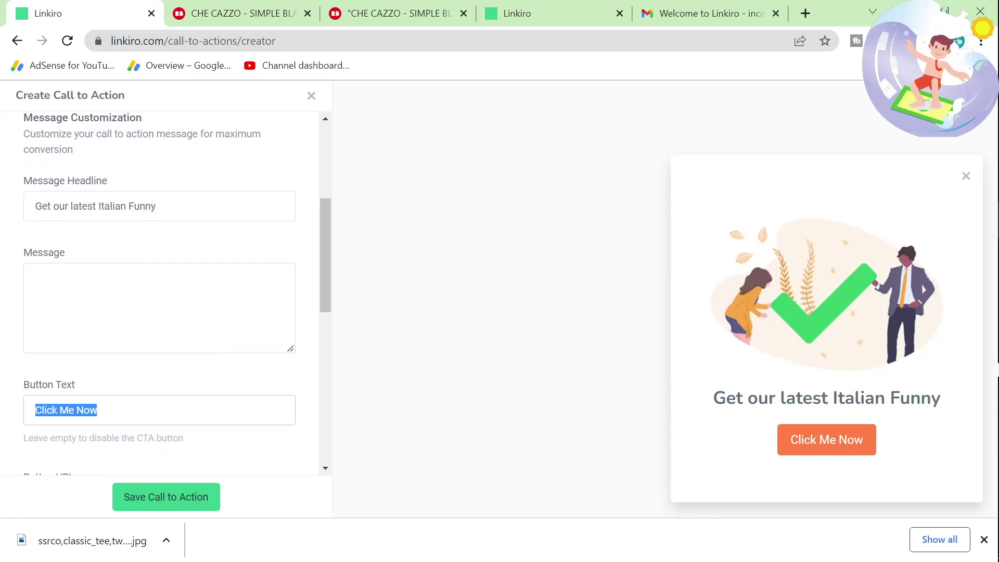
{"action": "key", "text": "BackSpace"}
{"action": "type", "text": "Get it today!"}
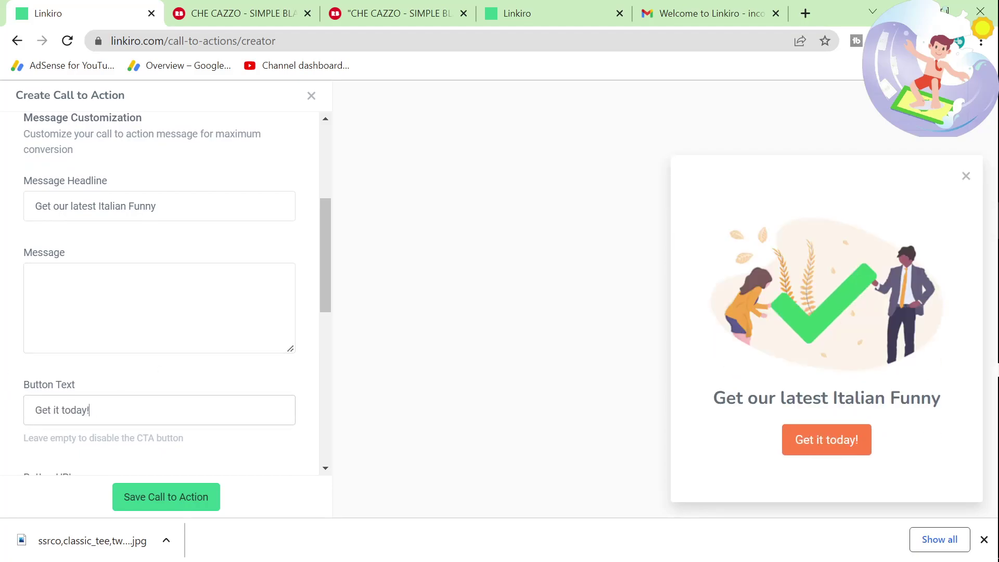
Copy the web address of the CHE CAZZO T-shirt page and use it as the call to action's button URL
{"action": "scroll", "coordinate": [297, 379], "scroll_direction": "down", "scroll_amount": 2}
{"action": "left_click_drag", "start_coordinate": [161, 359], "coordinate": [5, 303]}
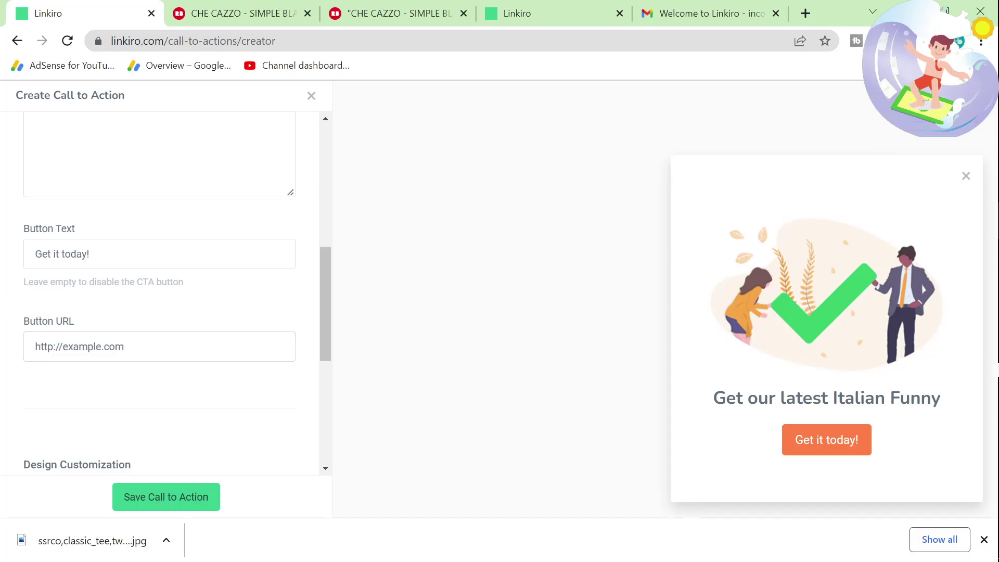
{"action": "left_click", "coordinate": [314, 16]}
{"action": "left_click", "coordinate": [324, 14]}
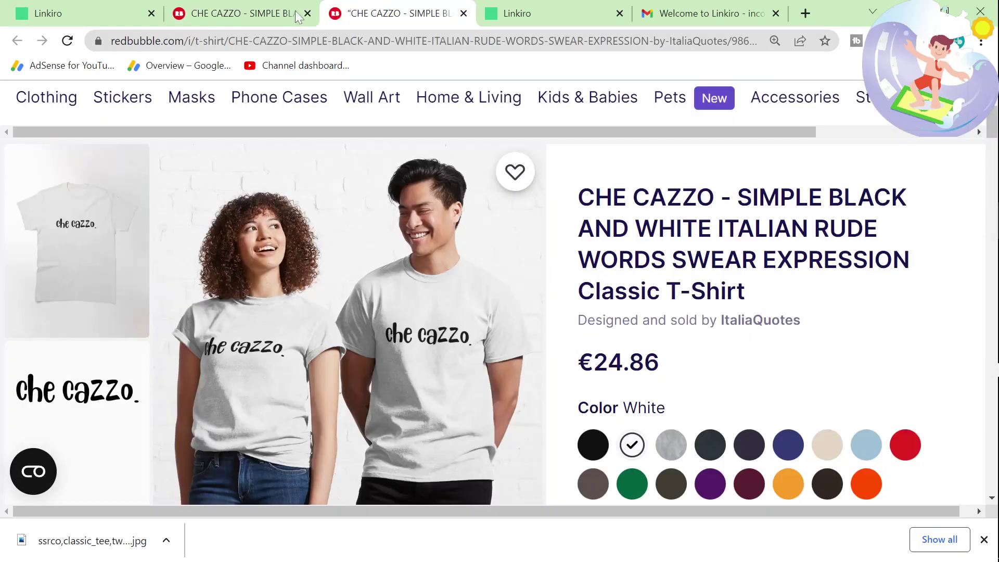
{"action": "left_click", "coordinate": [216, 42]}
{"action": "key", "text": "ctrl+1"}
{"action": "key", "text": "ctrl+v"}
Try to add the downloaded T-shirt photo as the display image straight from the browser's downloads
{"action": "left_click", "coordinate": [104, 423]}
{"action": "scroll", "coordinate": [99, 432], "scroll_direction": "down", "scroll_amount": 2}
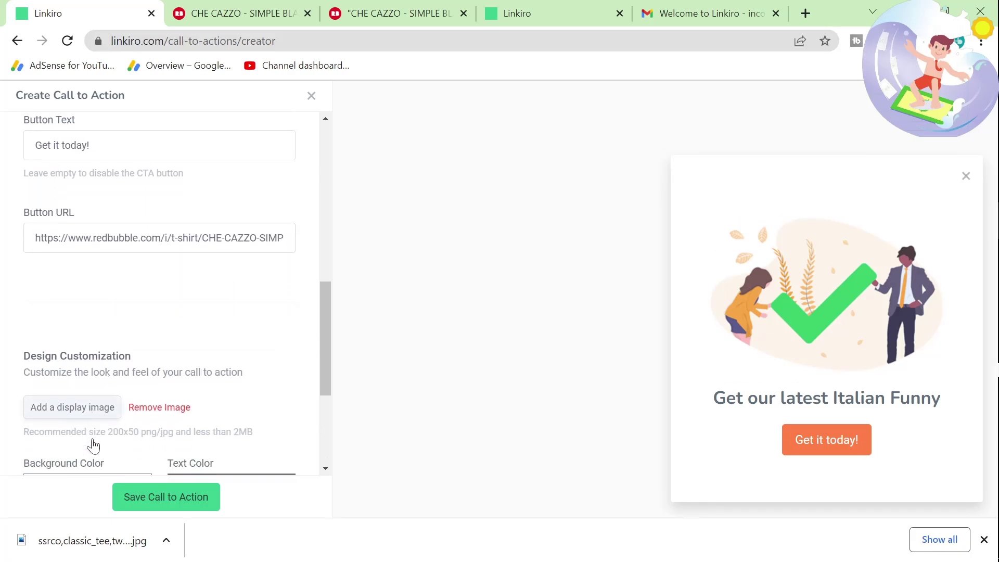
{"action": "scroll", "coordinate": [93, 446], "scroll_direction": "down", "scroll_amount": 1}
{"action": "left_click_drag", "start_coordinate": [88, 541], "coordinate": [71, 376]}
{"action": "key", "text": "ctrl+shift+Tab"}
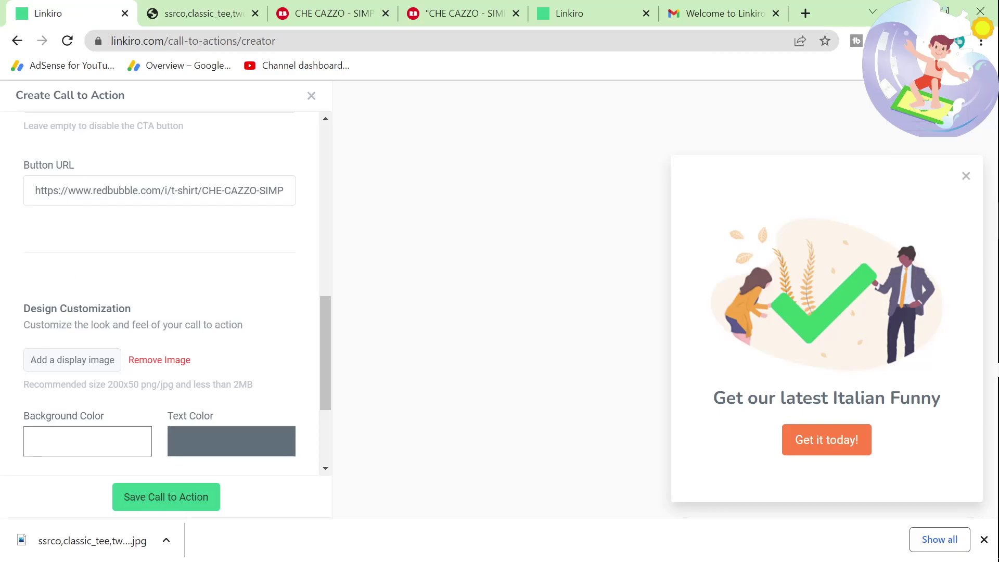
Upload the ssrco,classic_tee,two_models JPG from Downloads as the call to action's display image
{"action": "left_click", "coordinate": [85, 360]}
{"action": "scroll", "coordinate": [60, 258], "scroll_direction": "up", "scroll_amount": 3}
{"action": "left_click", "coordinate": [65, 240]}
{"action": "double_click", "coordinate": [218, 236]}
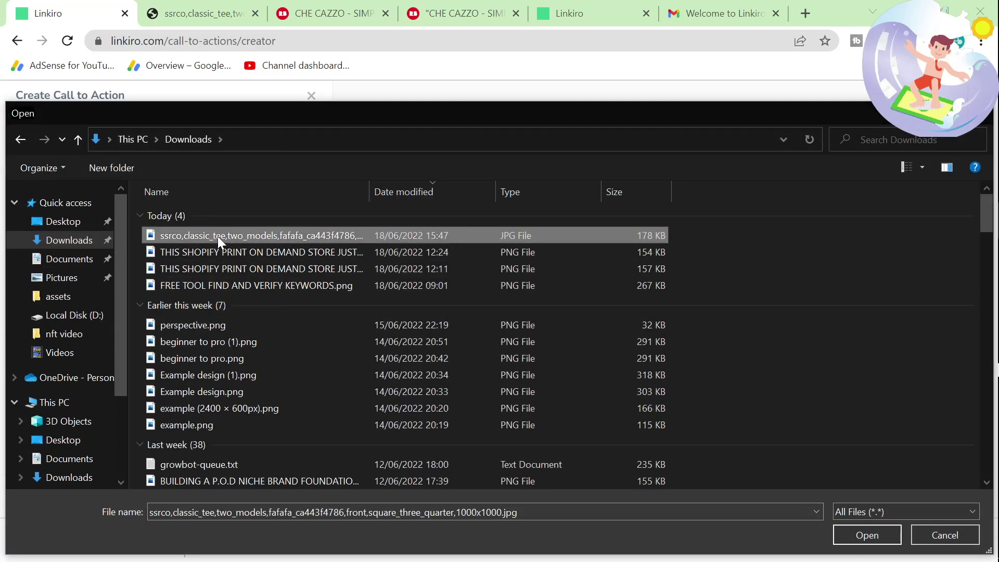
{"action": "scroll", "coordinate": [120, 371], "scroll_direction": "down", "scroll_amount": 2}
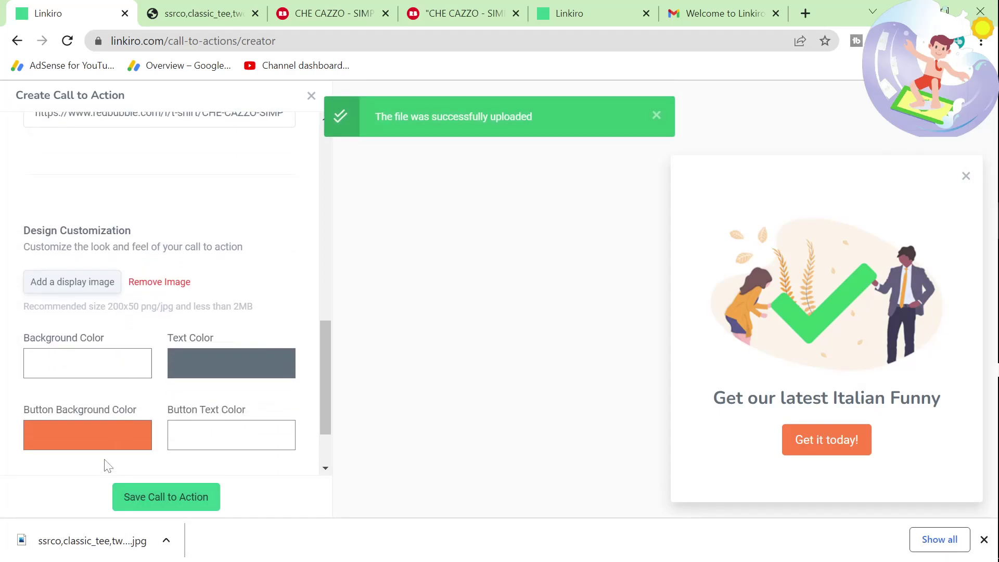
Open Canva in a new browser tab and move that tab directly beside the Linkiro call to action tab
{"action": "scroll", "coordinate": [150, 373], "scroll_direction": "down", "scroll_amount": 2}
{"action": "scroll", "coordinate": [150, 374], "scroll_direction": "up", "scroll_amount": 1}
{"action": "scroll", "coordinate": [150, 374], "scroll_direction": "down", "scroll_amount": 1}
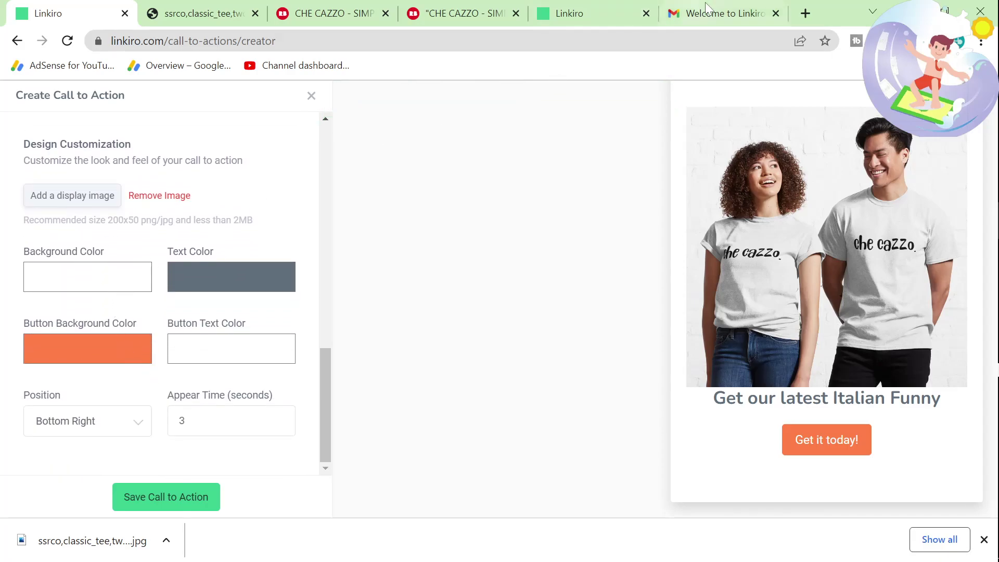
{"action": "left_click", "coordinate": [805, 13]}
{"action": "type", "text": "canva"}
{"action": "key", "text": "Return"}
{"action": "left_click_drag", "start_coordinate": [744, 14], "coordinate": [188, 10]}
{"action": "left_click", "coordinate": [64, 8]}
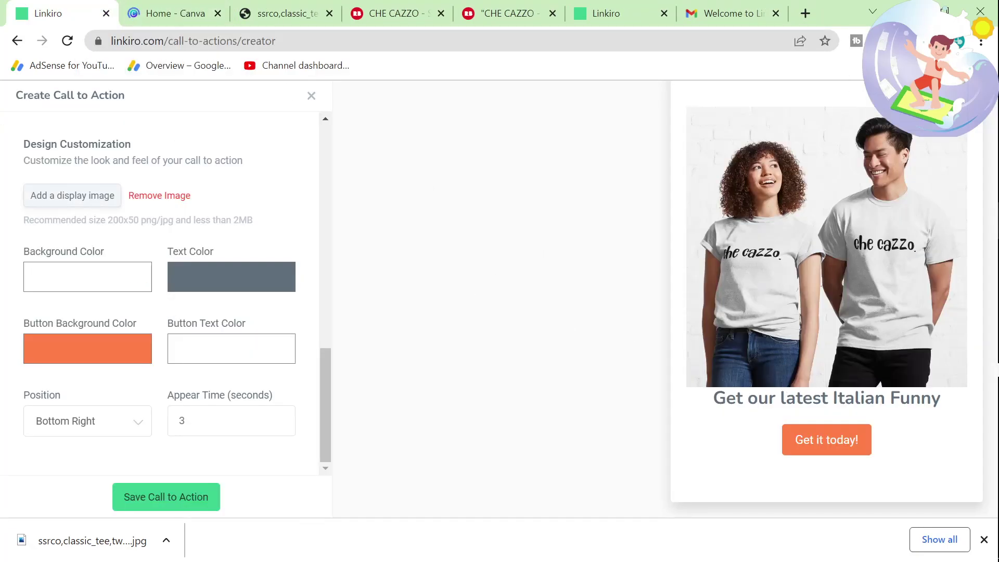
Clear the message headline of the Linkiro call to action
{"action": "scroll", "coordinate": [203, 292], "scroll_direction": "up", "scroll_amount": 10}
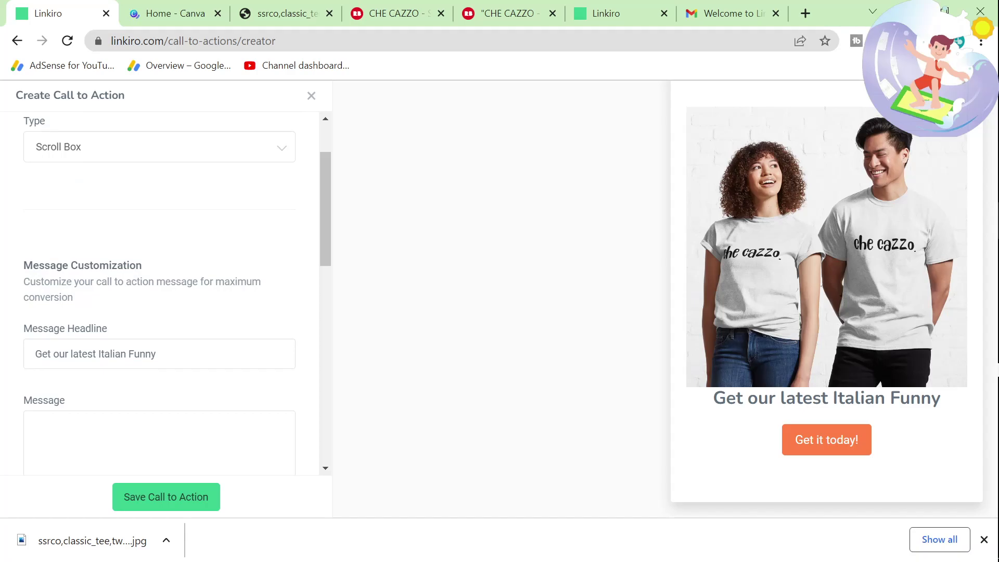
{"action": "key", "text": "ctrl+a"}
{"action": "key", "text": "BackSpace"}
{"action": "scroll", "coordinate": [185, 384], "scroll_direction": "down", "scroll_amount": 8}
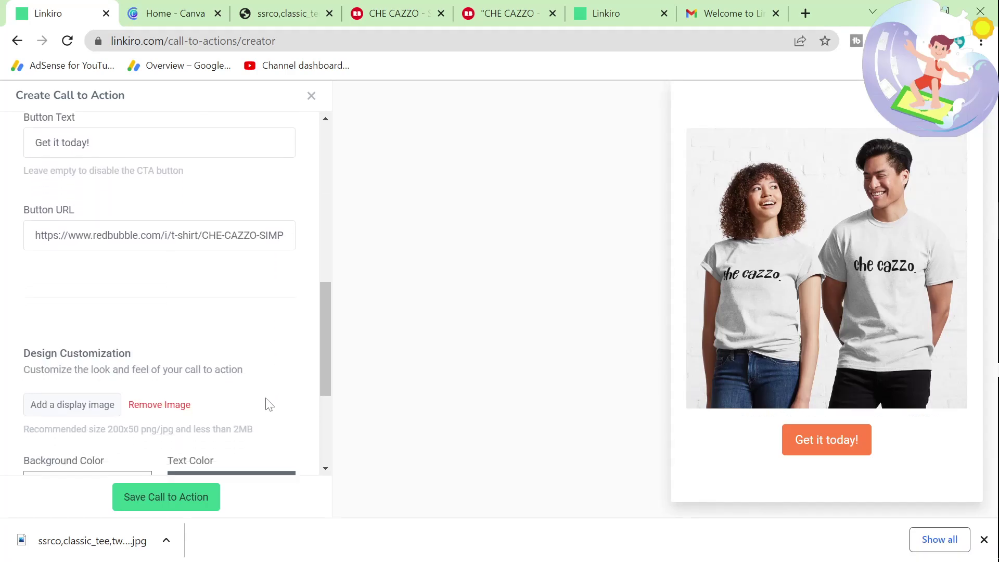
Create a custom-size Canva design of 200 × 500 px and place its tab beside the Linkiro tab
{"action": "left_click", "coordinate": [719, 10]}
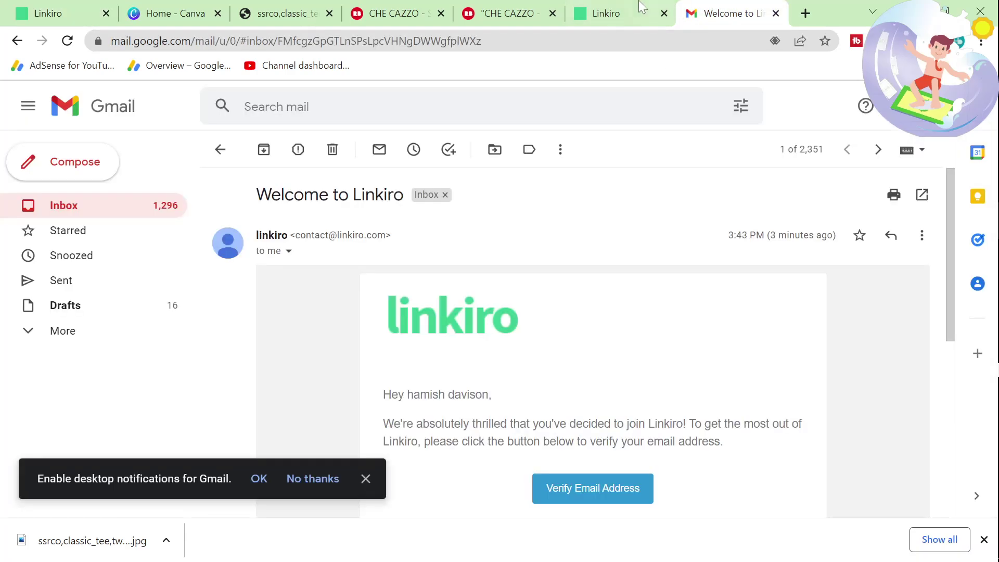
{"action": "left_click", "coordinate": [627, 7]}
{"action": "left_click", "coordinate": [208, 6]}
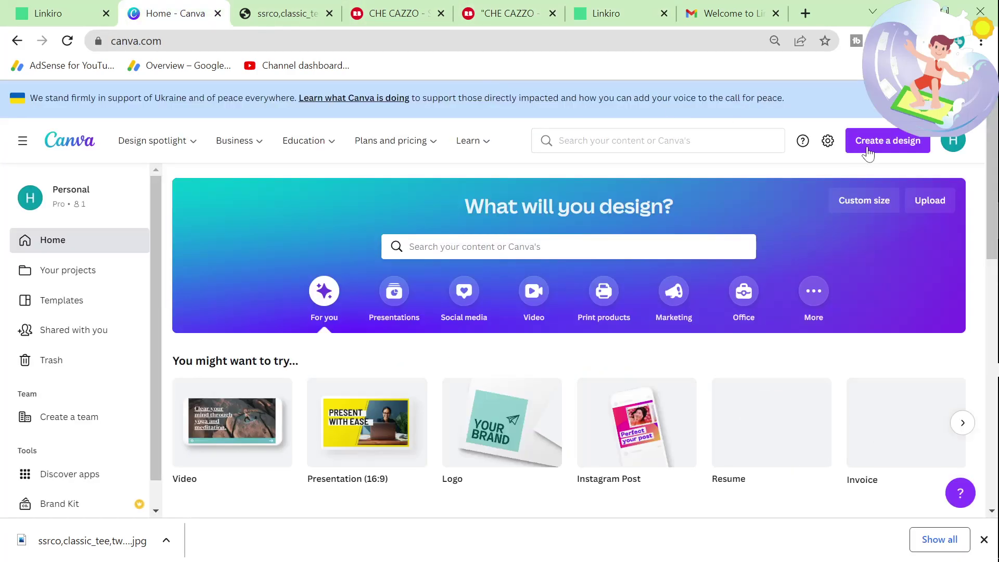
{"action": "left_click", "coordinate": [865, 141]}
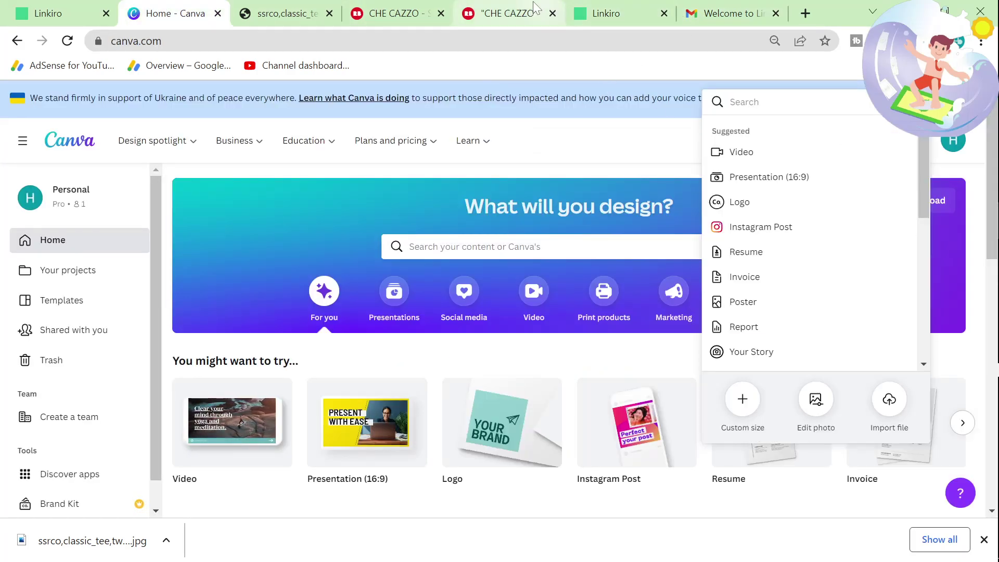
{"action": "left_click", "coordinate": [67, 8]}
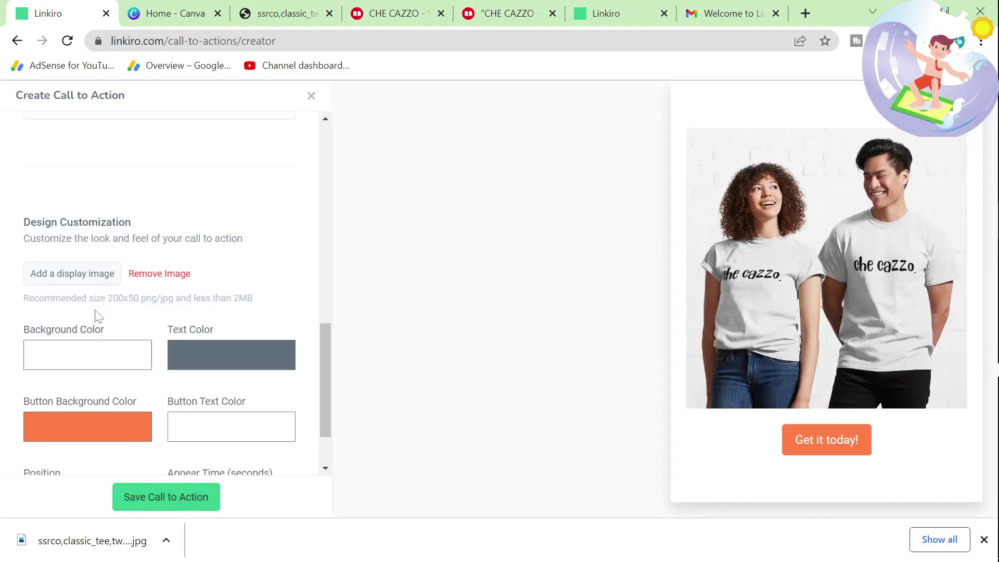
{"action": "left_click", "coordinate": [140, 8]}
{"action": "left_click", "coordinate": [744, 398]}
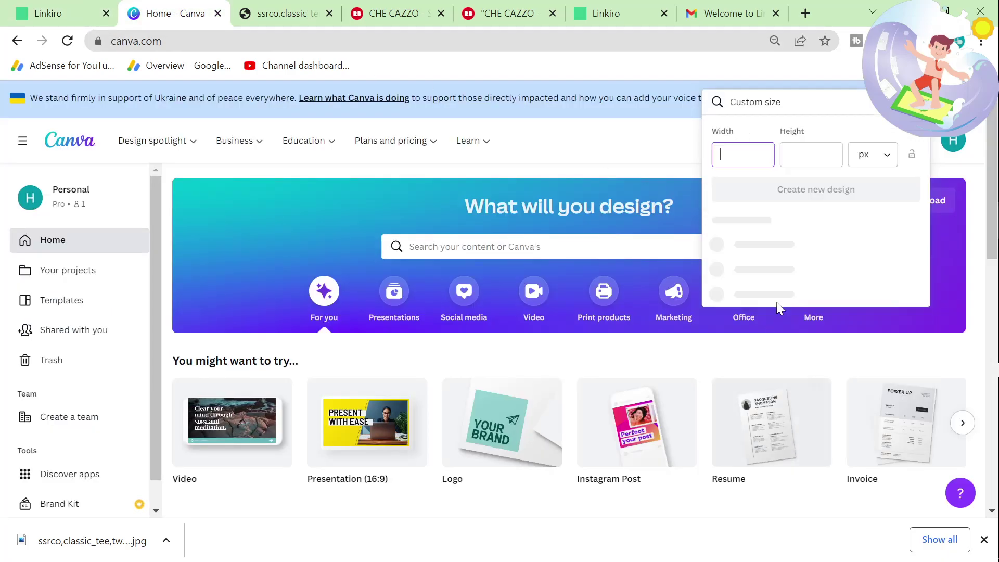
{"action": "type", "text": "200"}
{"action": "key", "text": "Tab"}
{"action": "type", "text": "500"}
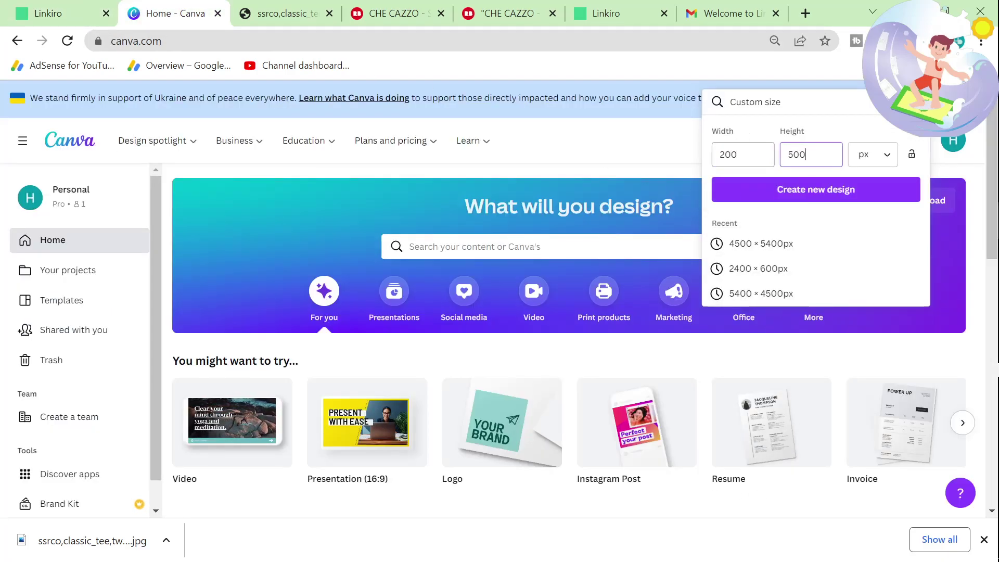
{"action": "left_click", "coordinate": [767, 203]}
{"action": "left_click", "coordinate": [48, 13]}
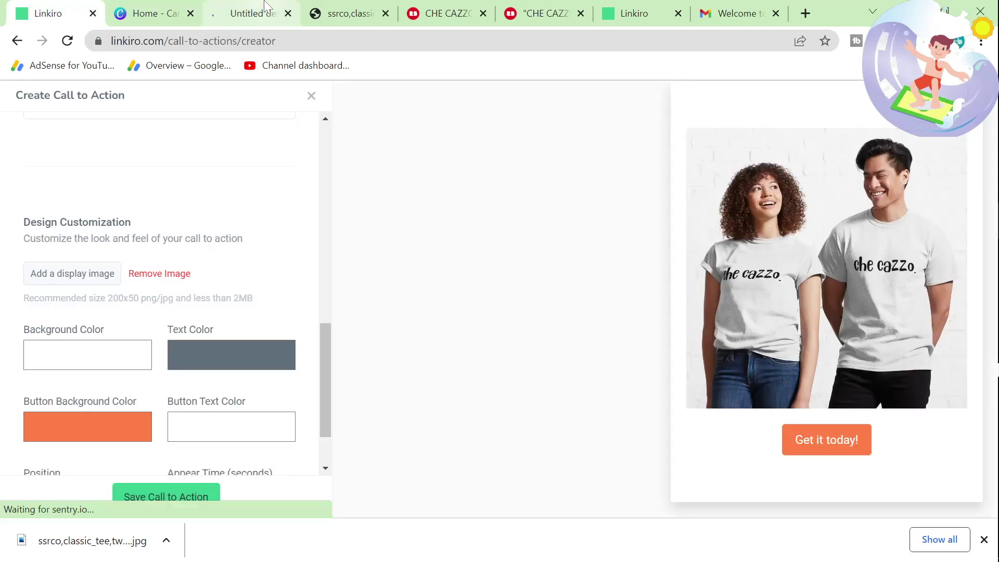
{"action": "left_click_drag", "start_coordinate": [261, 13], "coordinate": [146, 19]}
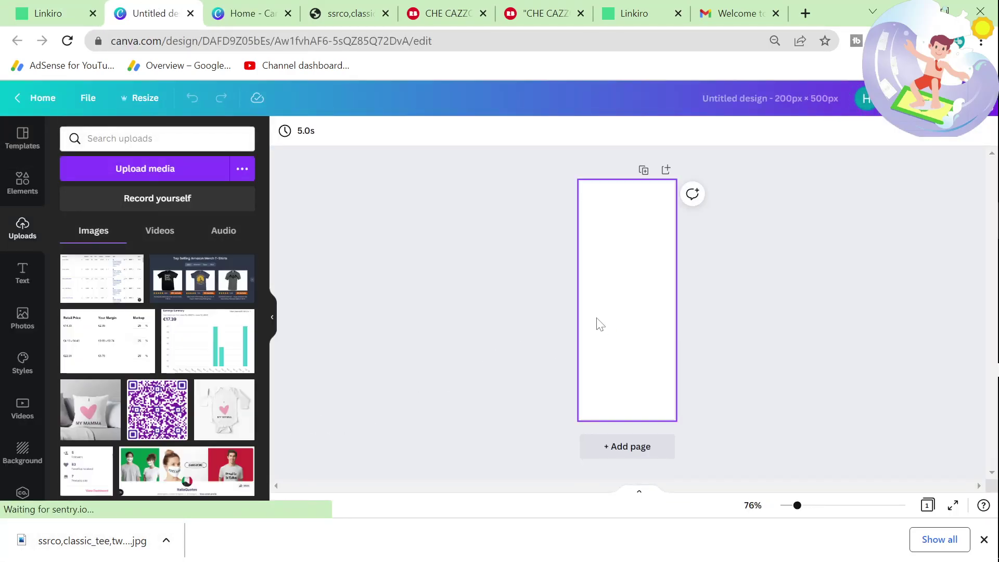
Add the downloaded ssrco,classic_tee,two_models JPG to the blank design and set it as the page background
{"action": "left_click_drag", "start_coordinate": [84, 541], "coordinate": [601, 291]}
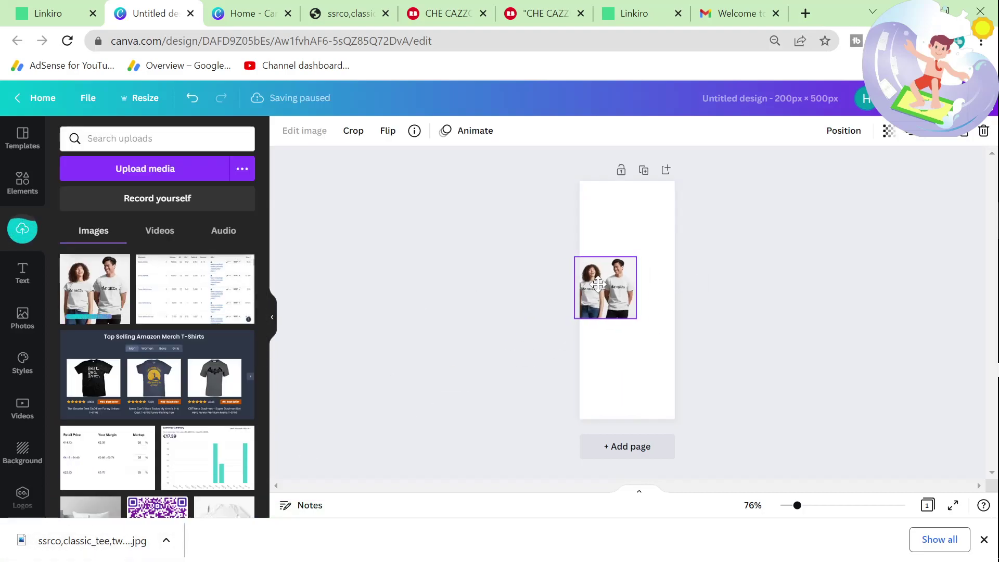
{"action": "right_click", "coordinate": [623, 301]}
{"action": "left_click", "coordinate": [676, 457]}
Reposition the background photo within its crop so that only the woman in the T-shirt fills the page
{"action": "double_click", "coordinate": [618, 364]}
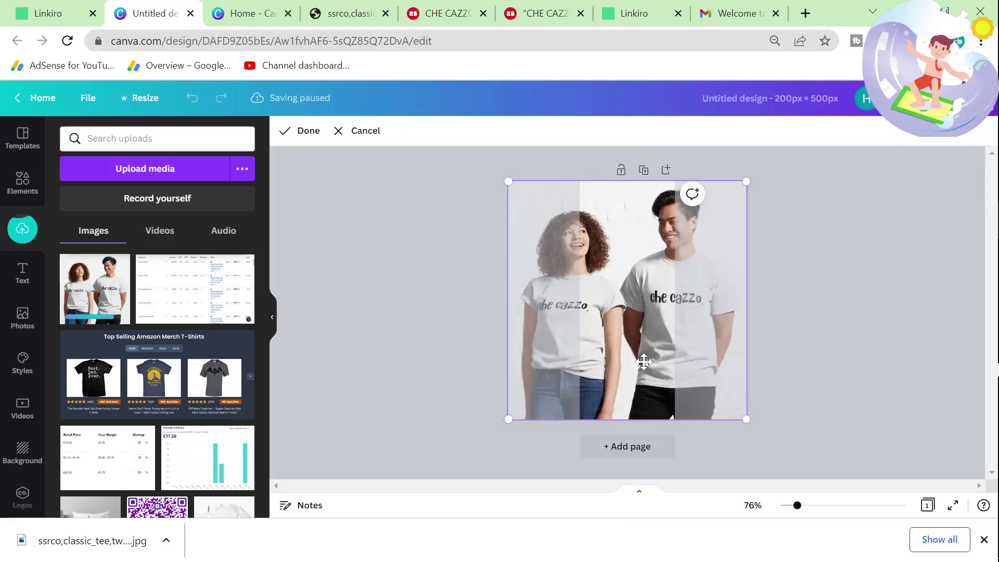
{"action": "left_click", "coordinate": [719, 375]}
{"action": "double_click", "coordinate": [637, 341]}
{"action": "left_click_drag", "start_coordinate": [638, 340], "coordinate": [702, 350]}
{"action": "left_click", "coordinate": [860, 352]}
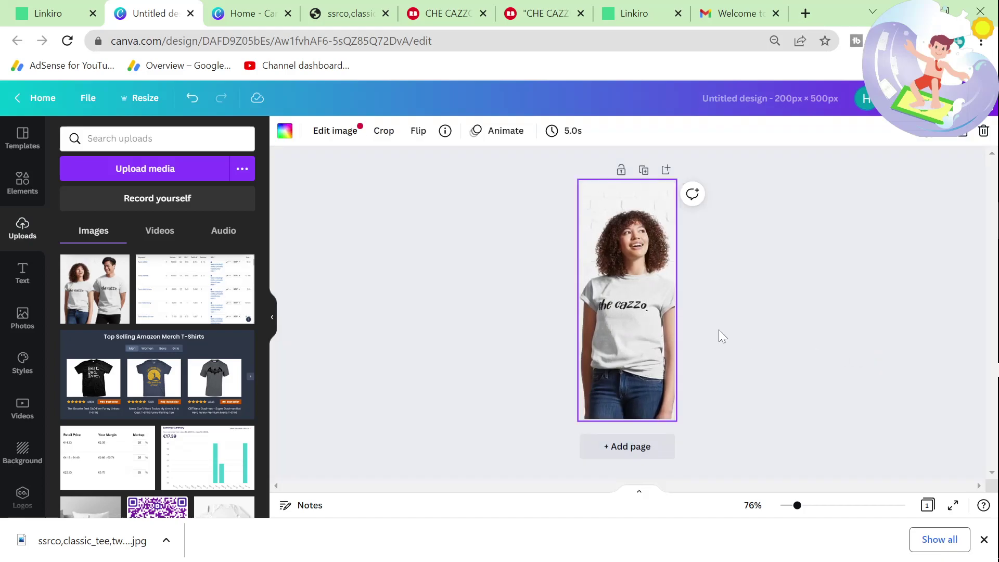
{"action": "key", "text": "Escape"}
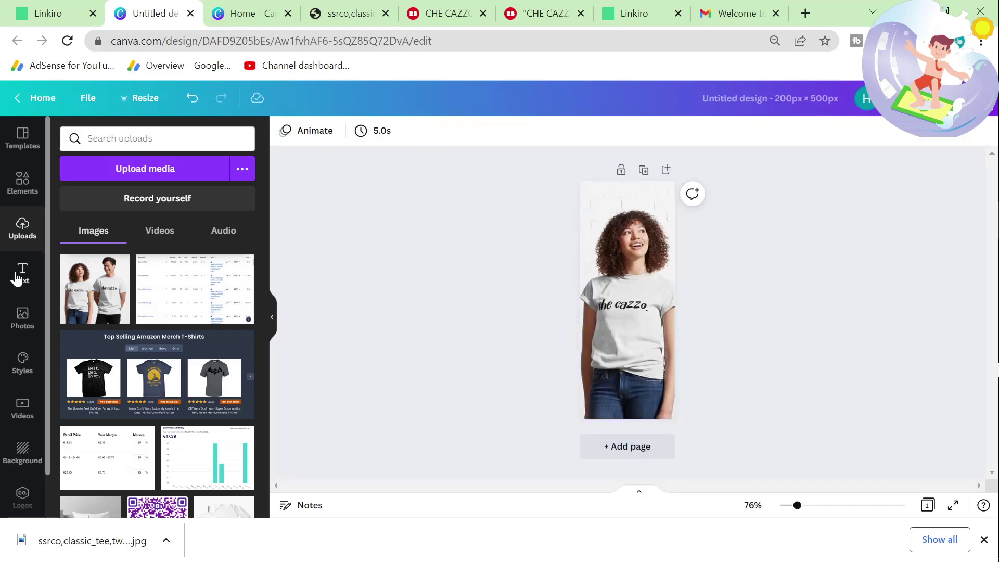
Add the heading "Get our latest design today" and place it at the upper edge of the page, above the woman's head
{"action": "left_click", "coordinate": [23, 273]}
{"action": "left_click", "coordinate": [130, 196]}
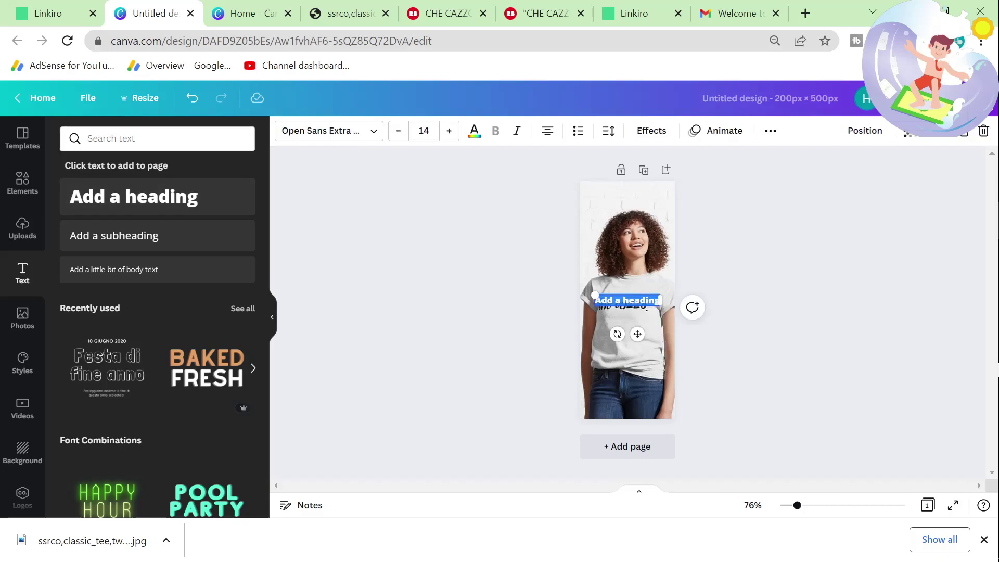
{"action": "type", "text": "Get our latest design today"}
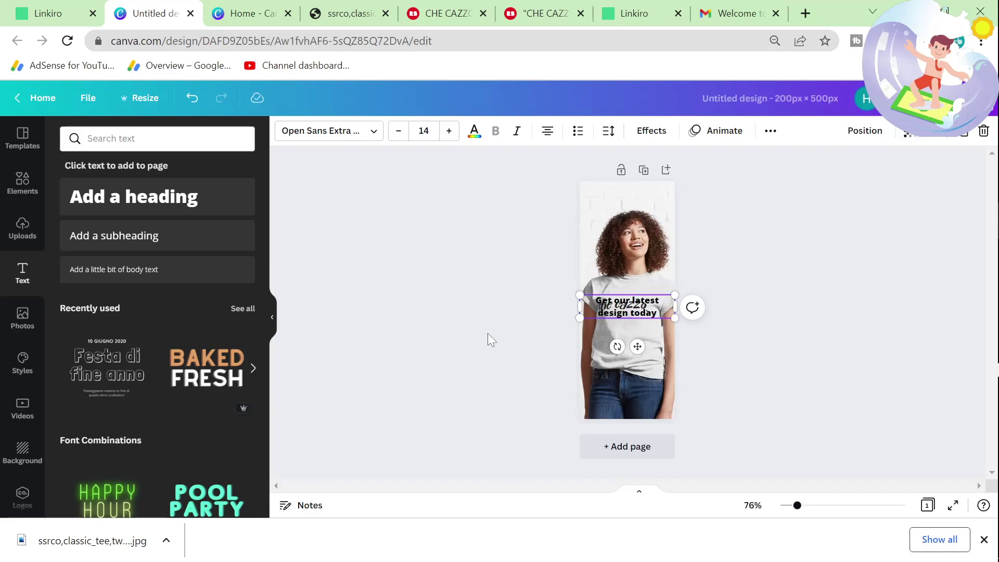
{"action": "left_click", "coordinate": [506, 340]}
{"action": "left_click_drag", "start_coordinate": [599, 304], "coordinate": [623, 198]}
{"action": "left_click", "coordinate": [825, 269]}
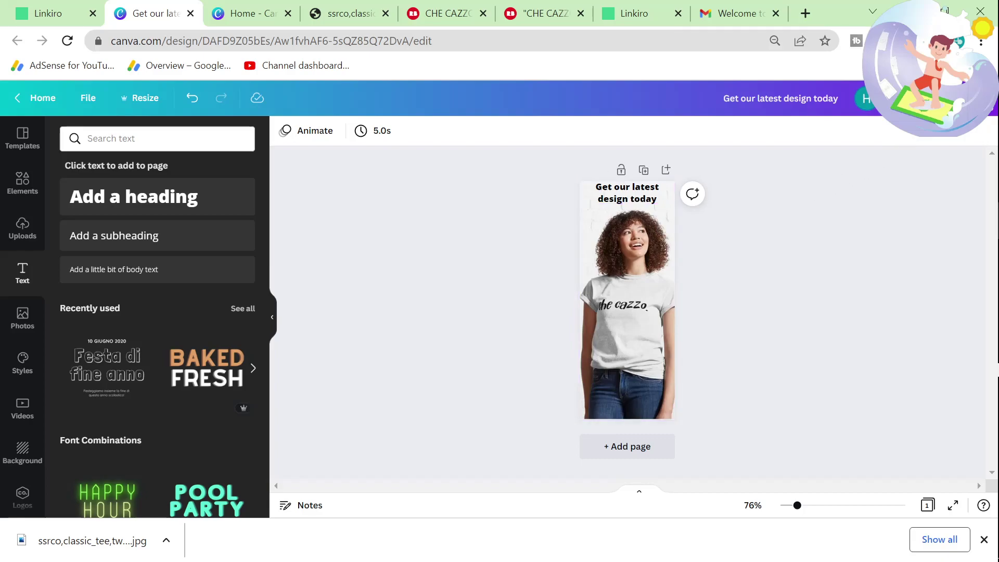
Download the finished design as a PNG at 200 × 500 px
{"action": "left_click", "coordinate": [960, 98]}
{"action": "left_click", "coordinate": [842, 398]}
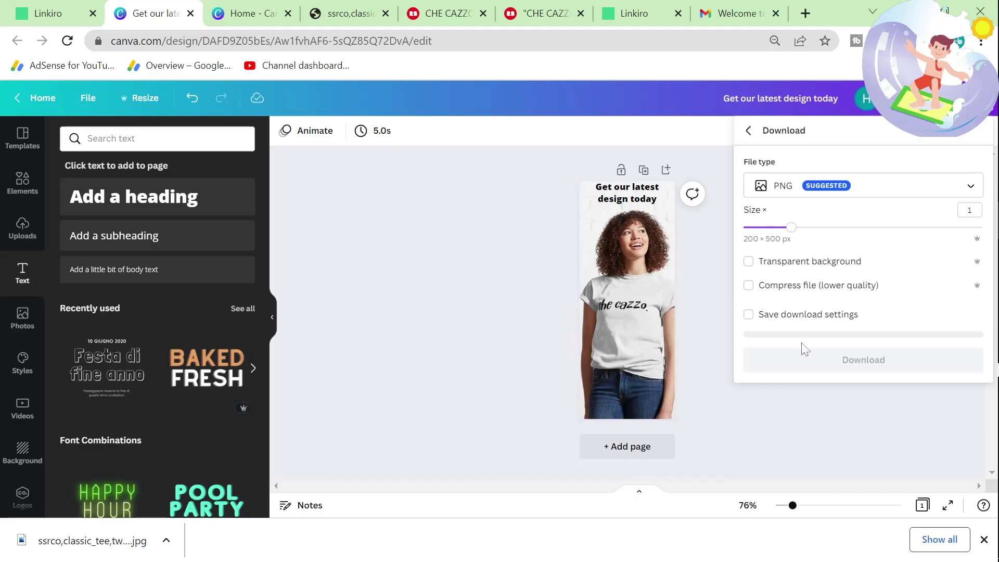
{"action": "left_click", "coordinate": [843, 359]}
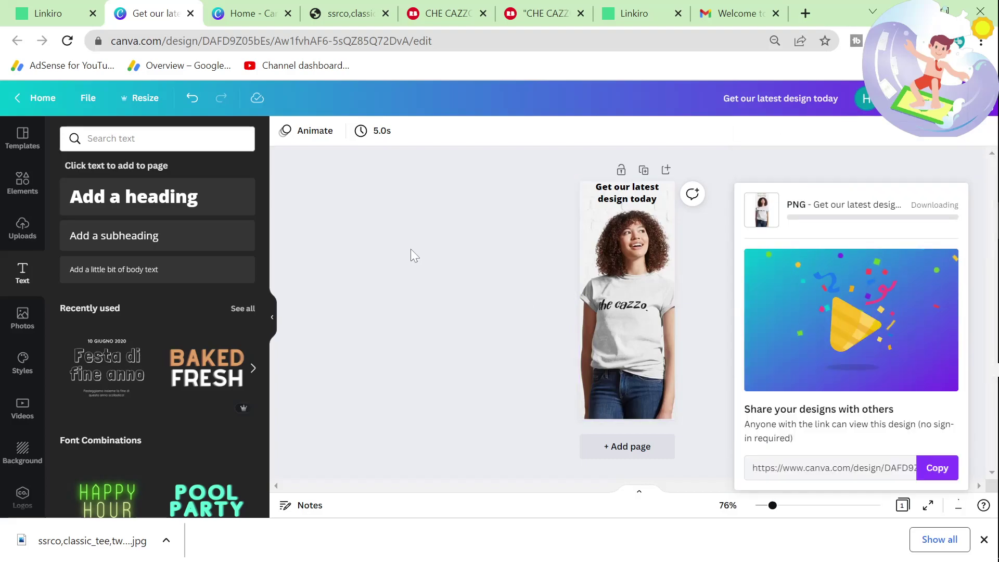
Return to Linkiro and upload "Get our latest design today.png" from Downloads as the call to action's display image
{"action": "key", "text": "ctrl+1"}
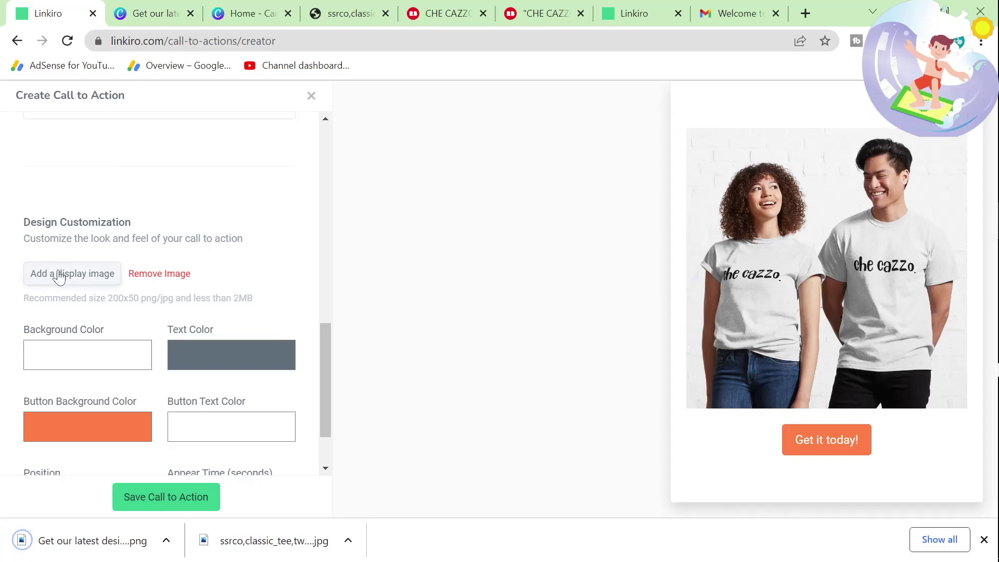
{"action": "left_click", "coordinate": [57, 286]}
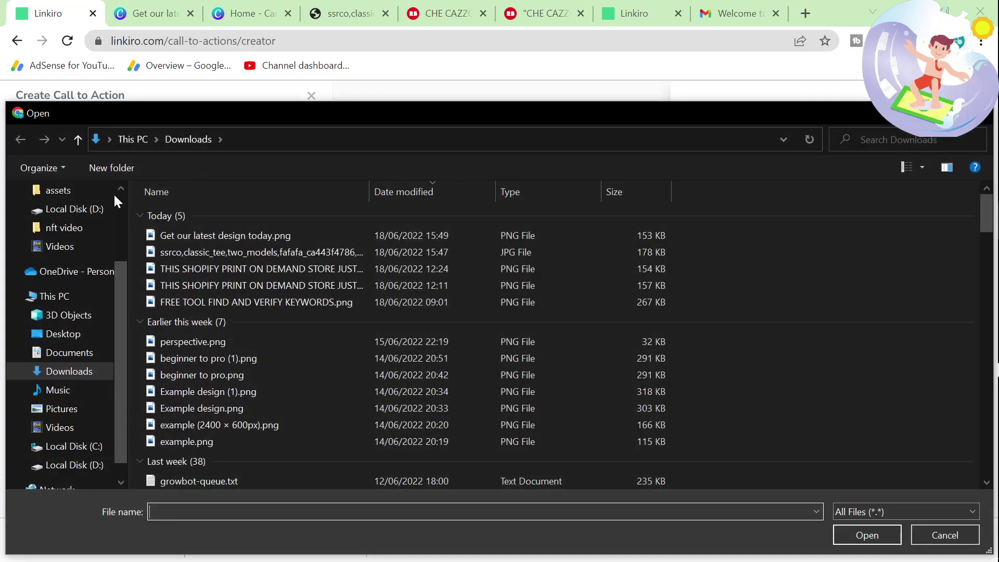
{"action": "left_click", "coordinate": [208, 240]}
{"action": "double_click", "coordinate": [208, 240]}
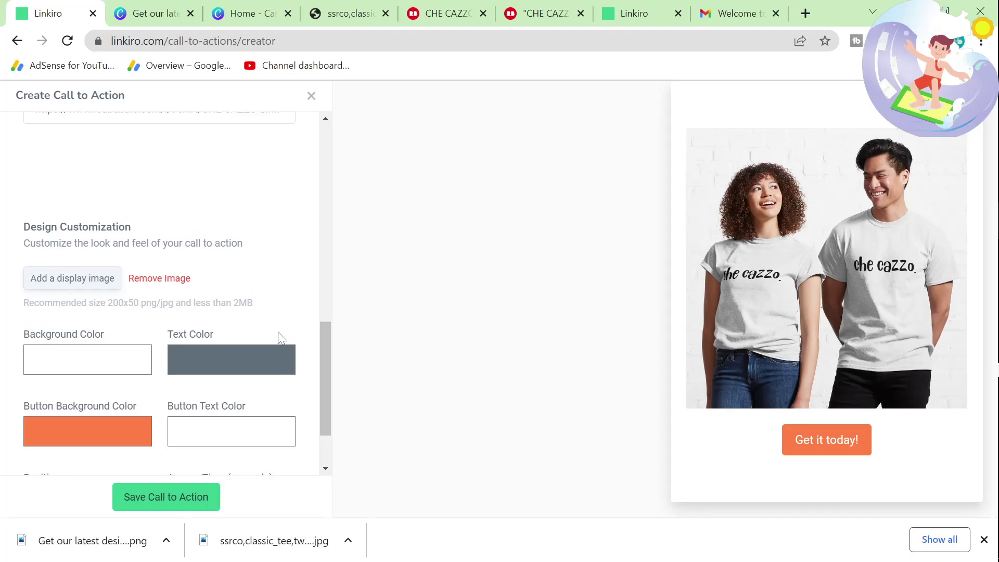
{"action": "scroll", "coordinate": [280, 335], "scroll_direction": "up", "scroll_amount": 10}
{"action": "scroll", "coordinate": [159, 291], "scroll_direction": "up", "scroll_amount": 3}
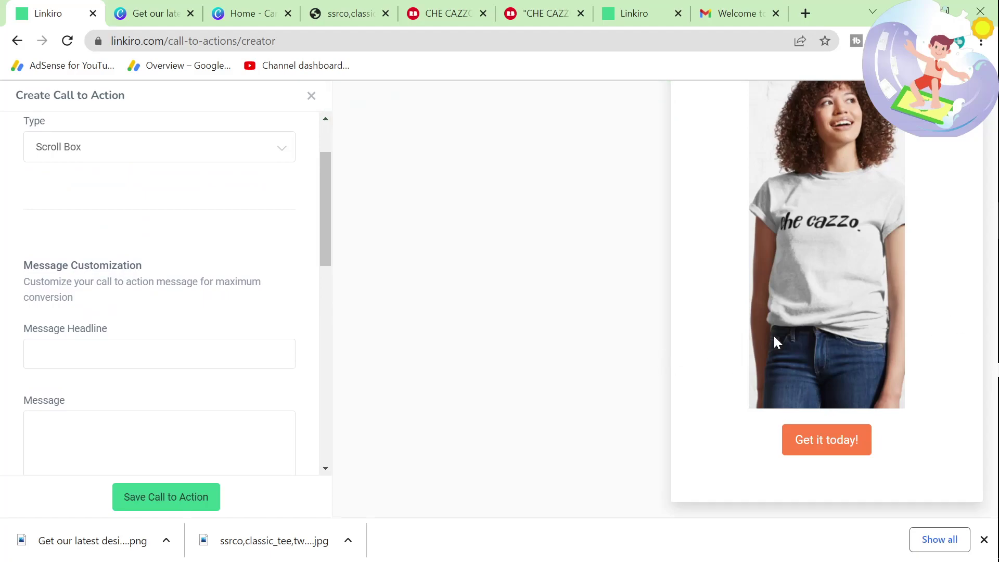
{"action": "scroll", "coordinate": [120, 252], "scroll_direction": "up", "scroll_amount": 2}
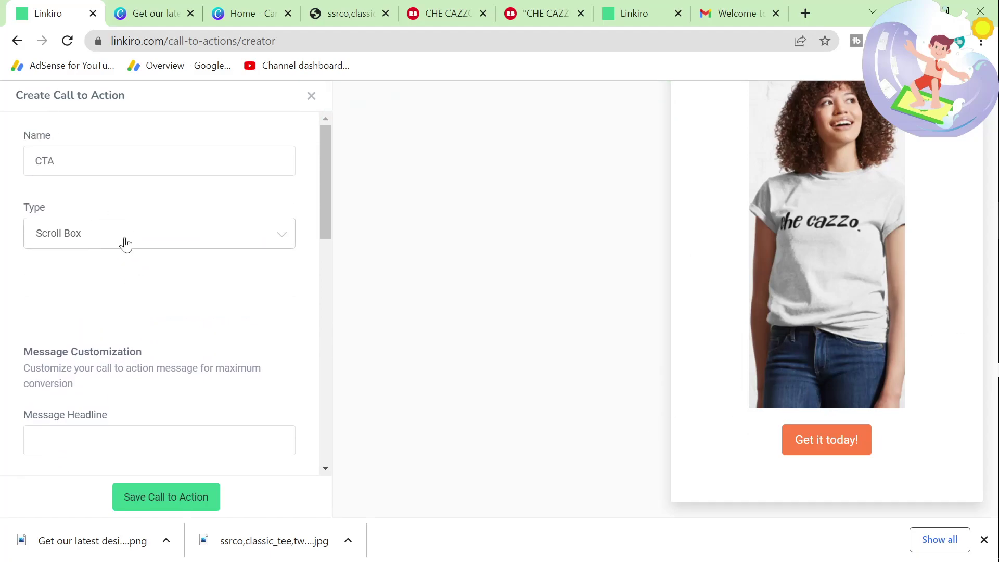
Set the call to action's message headline to "Get our latest funny design!" and check it in the preview
{"action": "scroll", "coordinate": [111, 319], "scroll_direction": "down", "scroll_amount": 6}
{"action": "scroll", "coordinate": [112, 318], "scroll_direction": "up", "scroll_amount": 2}
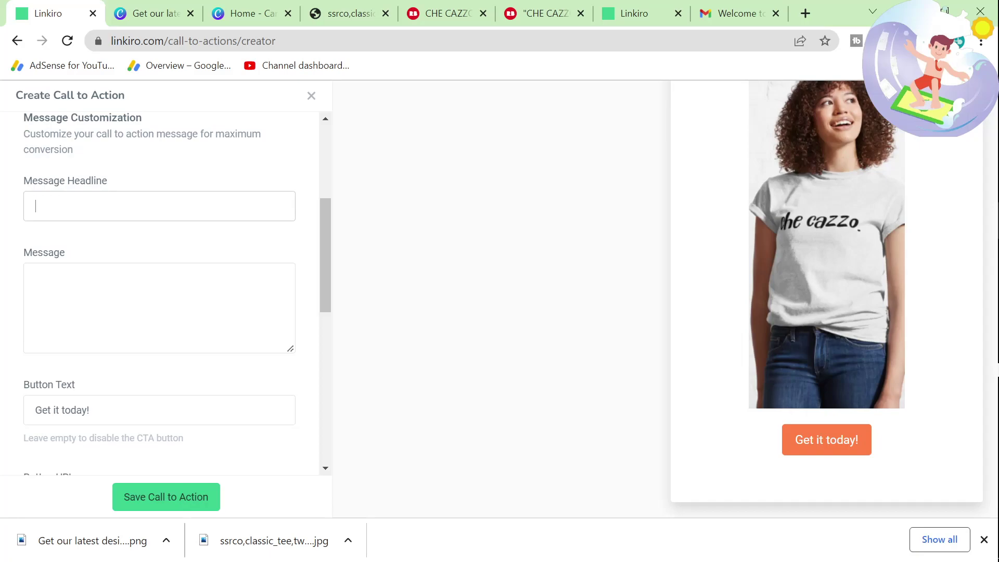
{"action": "type", "text": "Get pou"}
{"action": "key", "text": "BackSpace"}
{"action": "key", "text": "BackSpace"}
{"action": "key", "text": "BackSpace"}
{"action": "type", "text": "our latest funny design!"}
{"action": "scroll", "coordinate": [108, 320], "scroll_direction": "down", "scroll_amount": 8}
{"action": "scroll", "coordinate": [120, 292], "scroll_direction": "up", "scroll_amount": 7}
{"action": "scroll", "coordinate": [129, 300], "scroll_direction": "down", "scroll_amount": 7}
{"action": "left_click_drag", "start_coordinate": [699, 395], "coordinate": [940, 400]}
{"action": "left_click", "coordinate": [284, 410]}
{"action": "scroll", "coordinate": [240, 453], "scroll_direction": "down", "scroll_amount": 1}
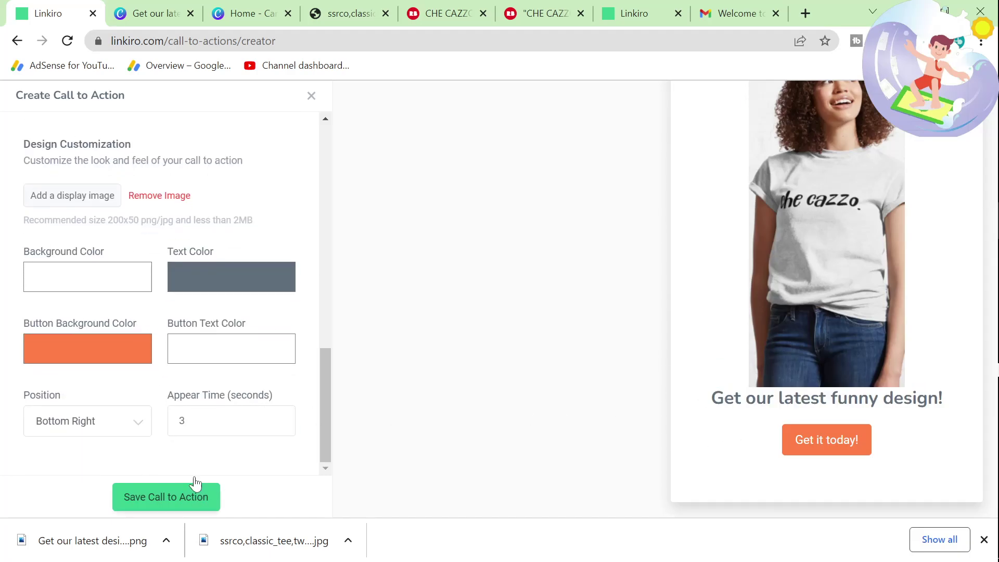
Dismiss the browser's downloads bar and save the call to action
{"action": "left_click", "coordinate": [985, 540]}
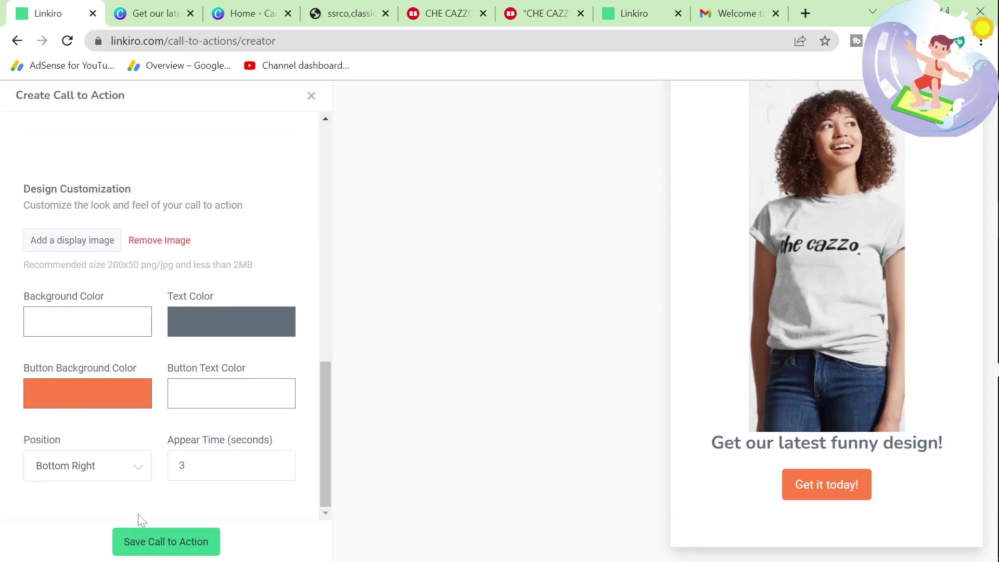
{"action": "left_click", "coordinate": [172, 541]}
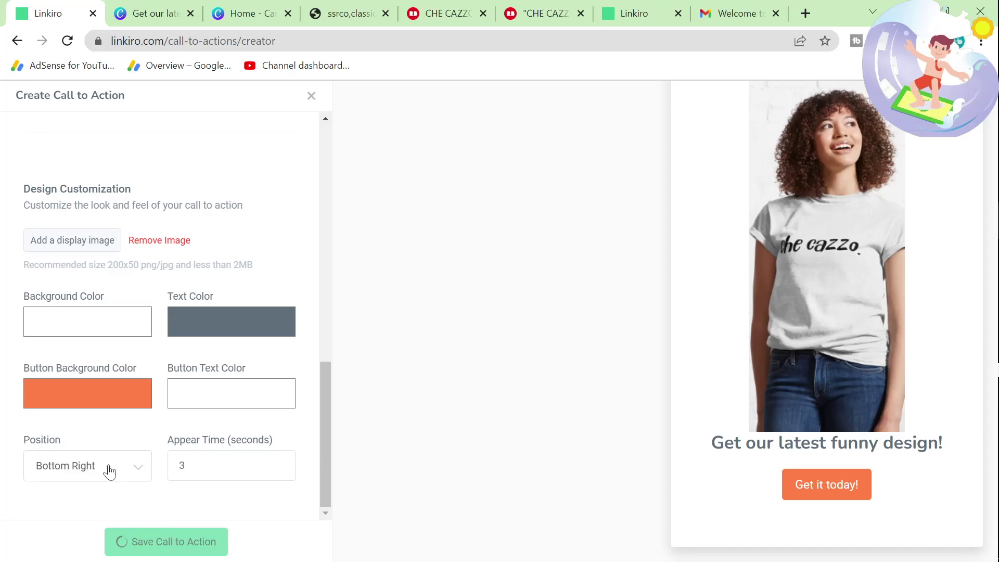
{"action": "scroll", "coordinate": [116, 422], "scroll_direction": "up", "scroll_amount": 6}
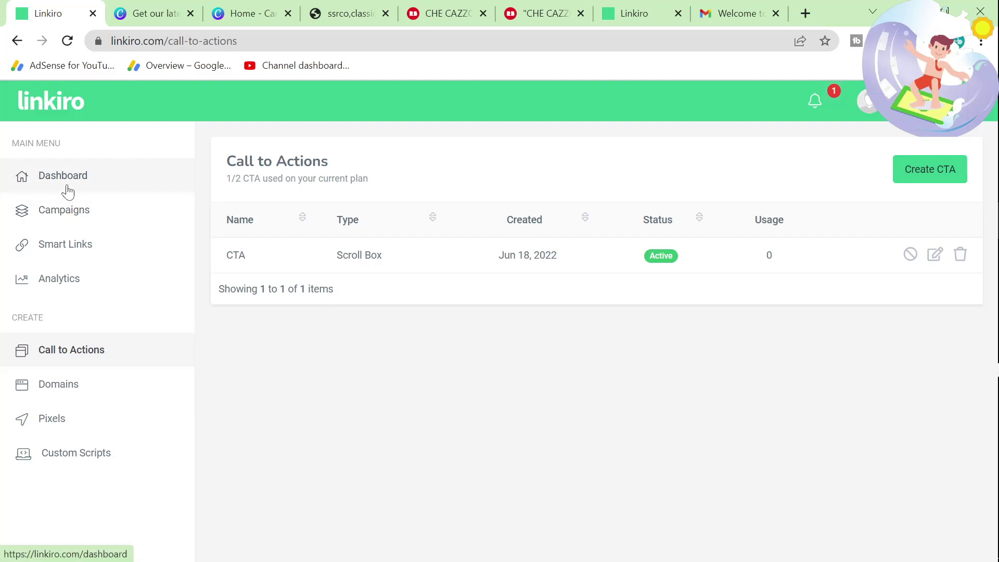
Open Google in a new tab beside the Linkiro tab and search for "50 funny italian expressions"
{"action": "left_click", "coordinate": [805, 13]}
{"action": "type", "text": "google.com"}
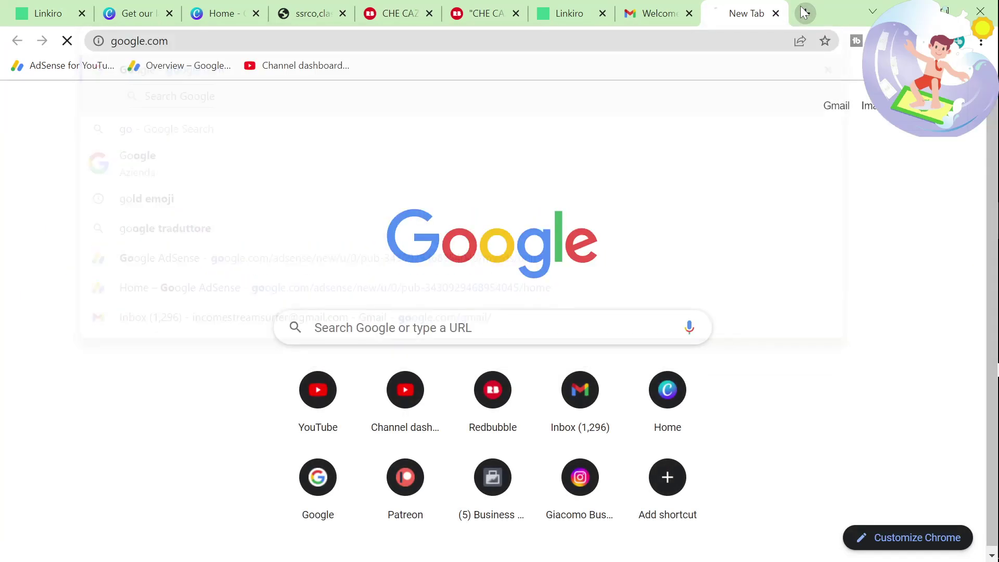
{"action": "key", "text": "Return"}
{"action": "left_click_drag", "start_coordinate": [744, 13], "coordinate": [137, 13]}
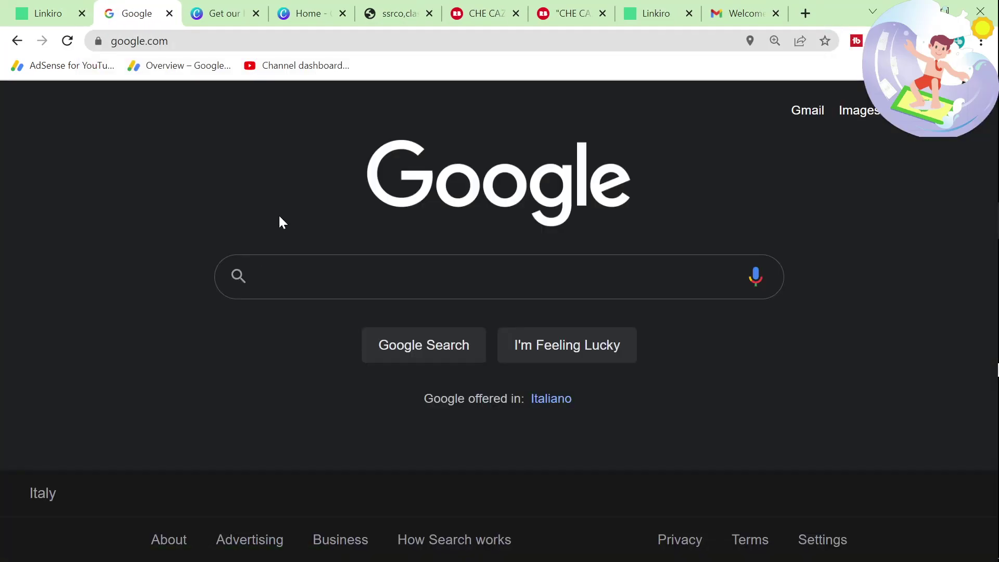
{"action": "type", "text": "50 funny italian expressions"}
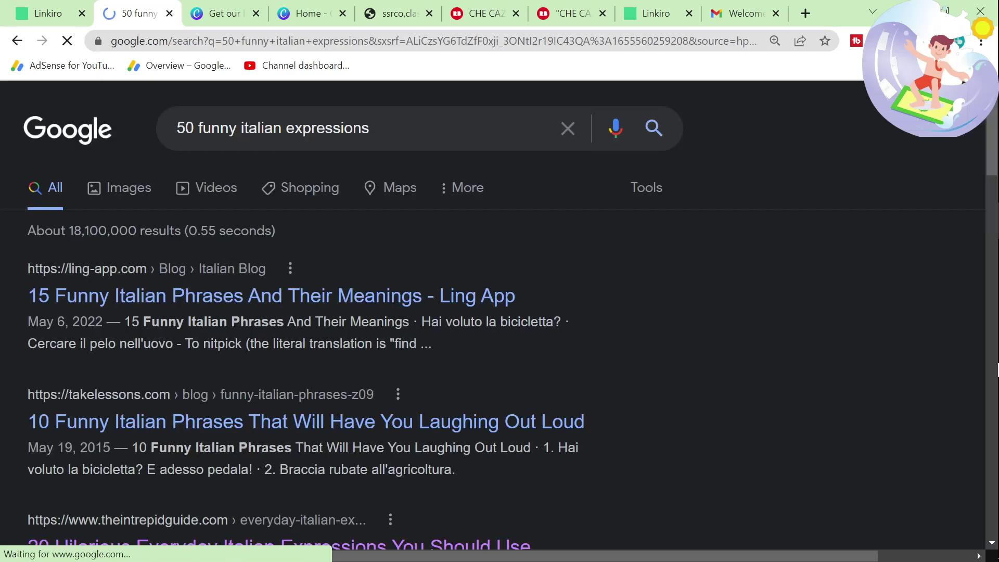
{"action": "scroll", "coordinate": [258, 291], "scroll_direction": "down", "scroll_amount": 3}
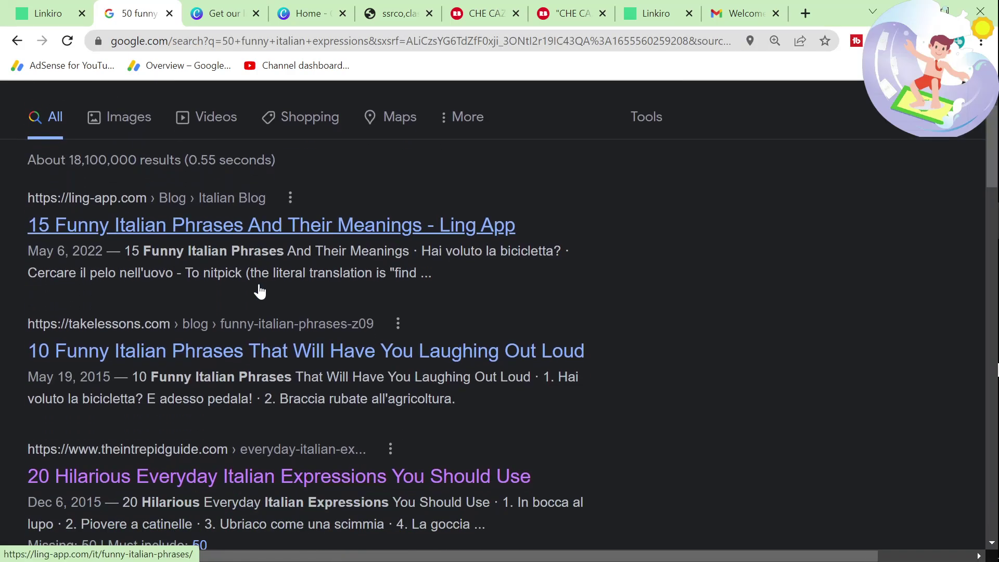
Open the "20 Hilarious Everyday Italian Expressions You Should Use" article from the search results and skim its opening
{"action": "left_click", "coordinate": [330, 391]}
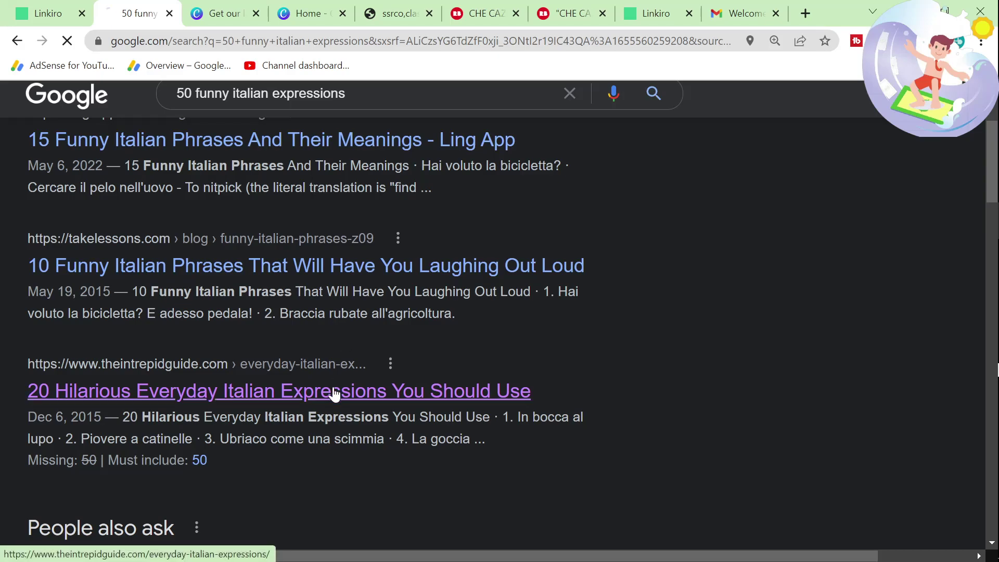
{"action": "key", "text": "ctrl+1"}
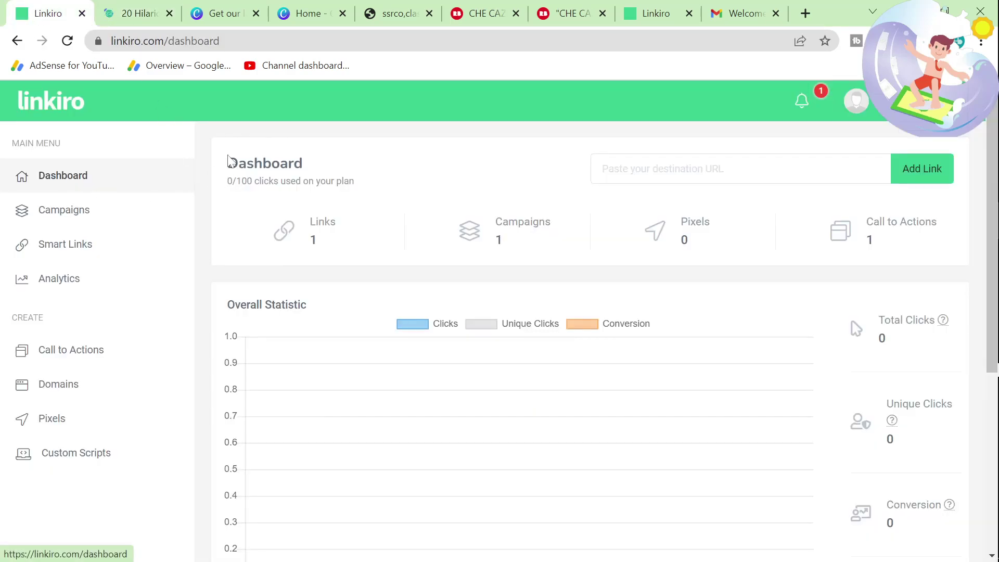
{"action": "key", "text": "ctrl+2"}
{"action": "scroll", "coordinate": [267, 284], "scroll_direction": "down", "scroll_amount": 15}
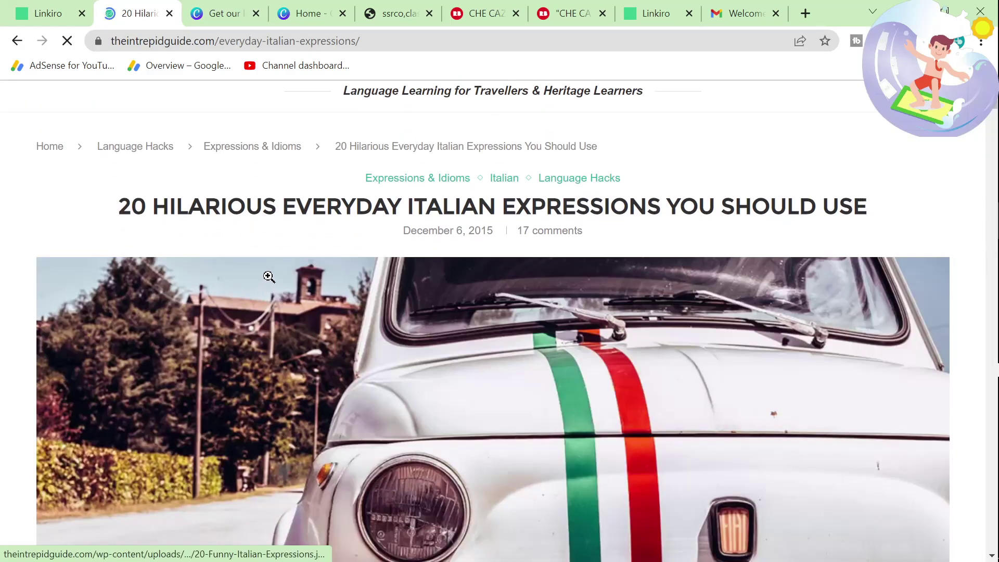
{"action": "scroll", "coordinate": [279, 245], "scroll_direction": "up", "scroll_amount": 15}
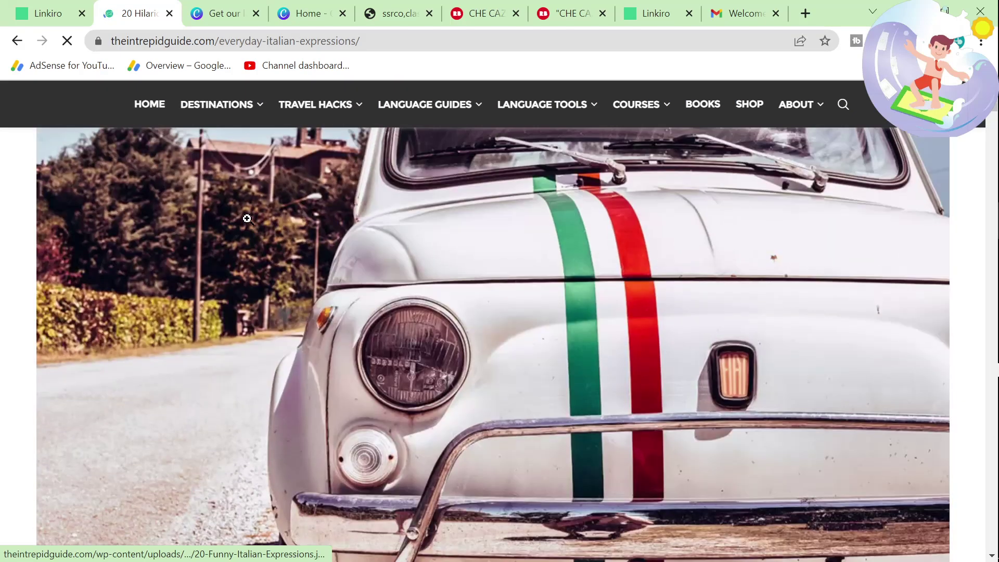
Copy the article's URL and add it as a new destination link on the Linkiro dashboard
{"action": "key", "text": "ctrl+l"}
{"action": "key", "text": "ctrl+1"}
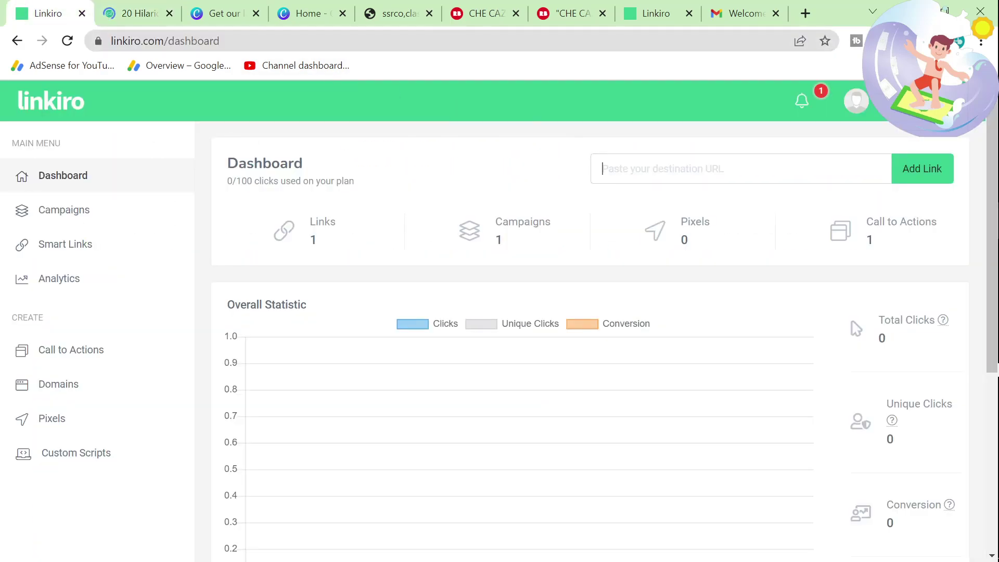
{"action": "key", "text": "ctrl+v"}
{"action": "left_click", "coordinate": [924, 172]}
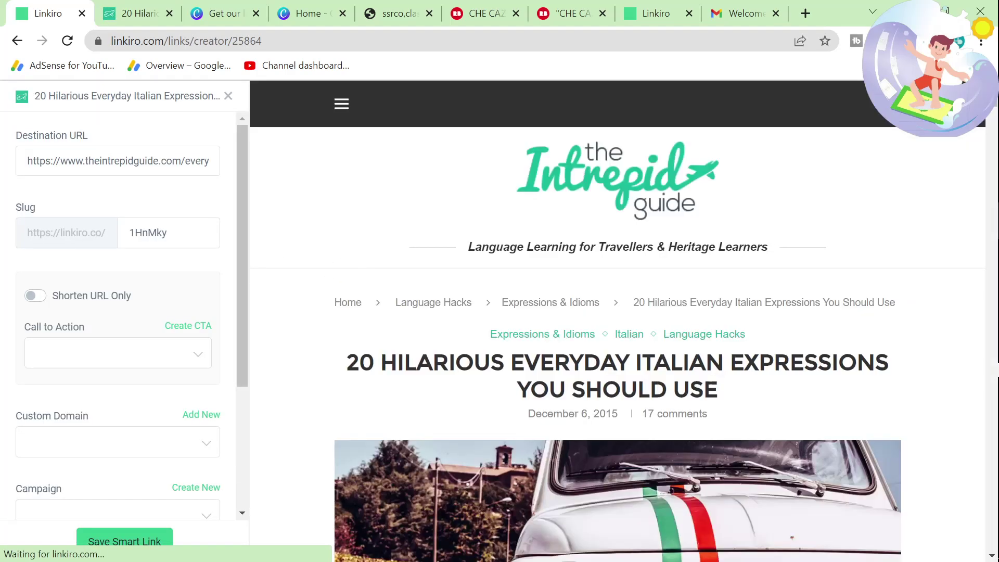
Set the new link's slug to "italianquotes" and assign the "CTA" call to action to it
{"action": "double_click", "coordinate": [148, 232]}
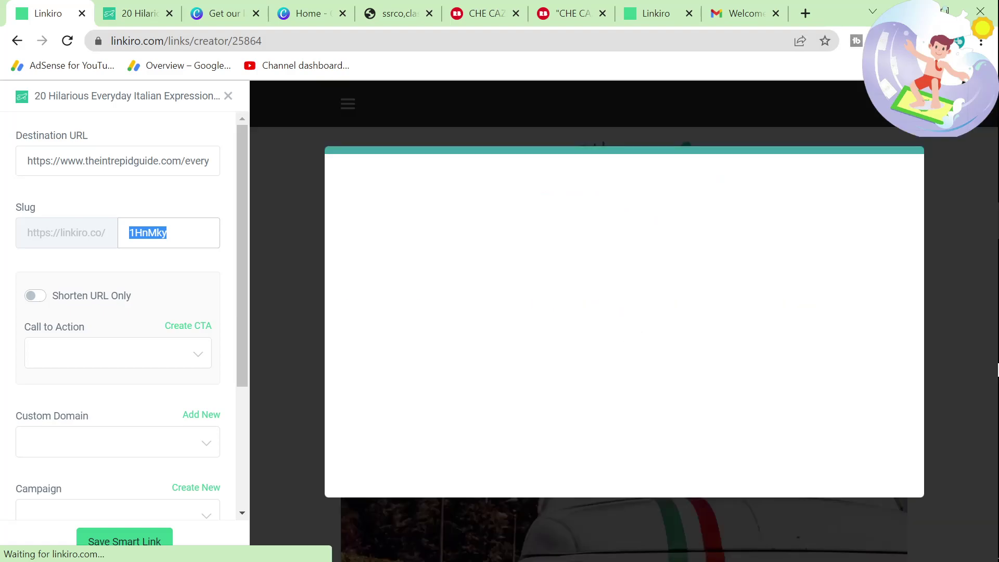
{"action": "key", "text": "BackSpace"}
{"action": "type", "text": "italianquotes"}
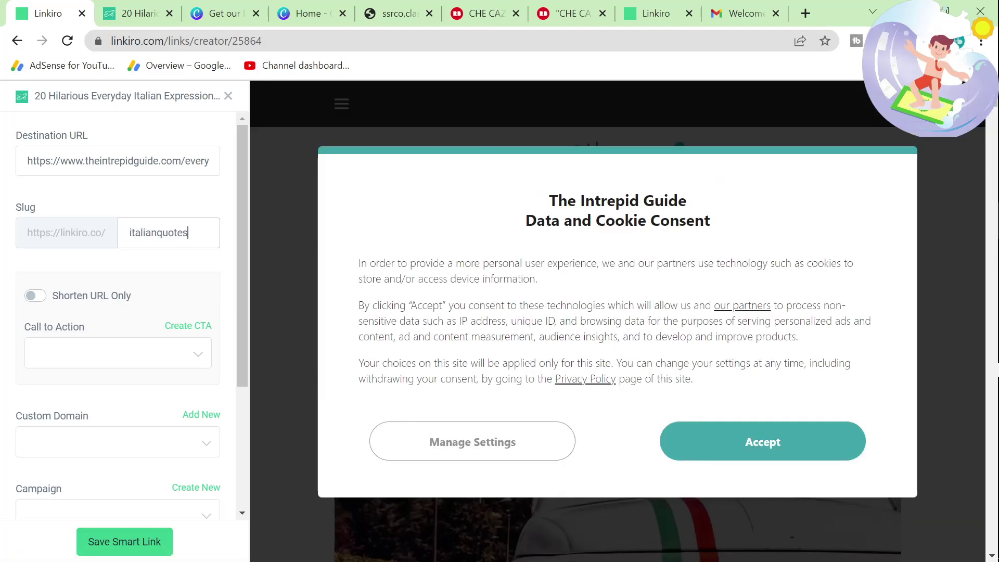
{"action": "left_click", "coordinate": [79, 347]}
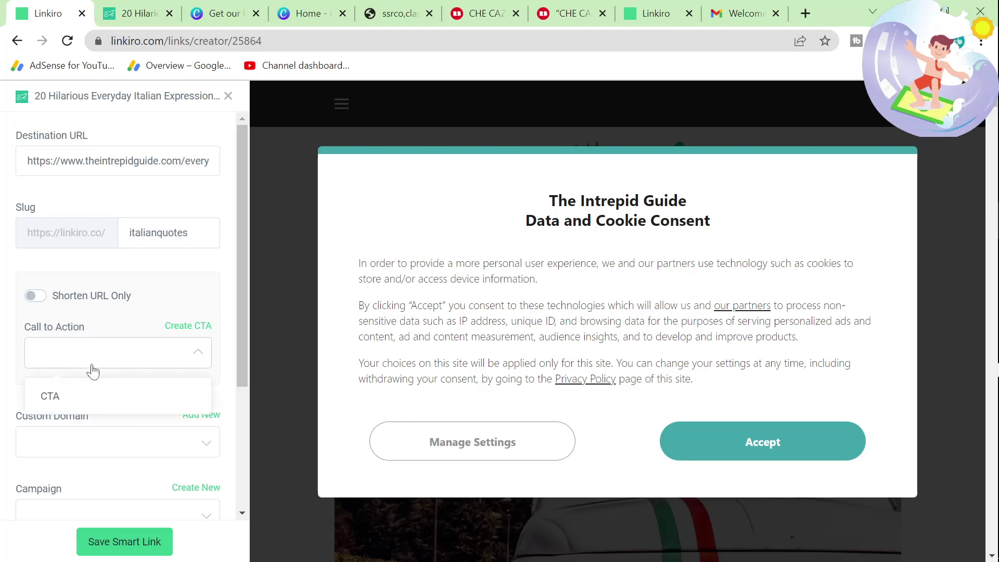
{"action": "left_click", "coordinate": [83, 396]}
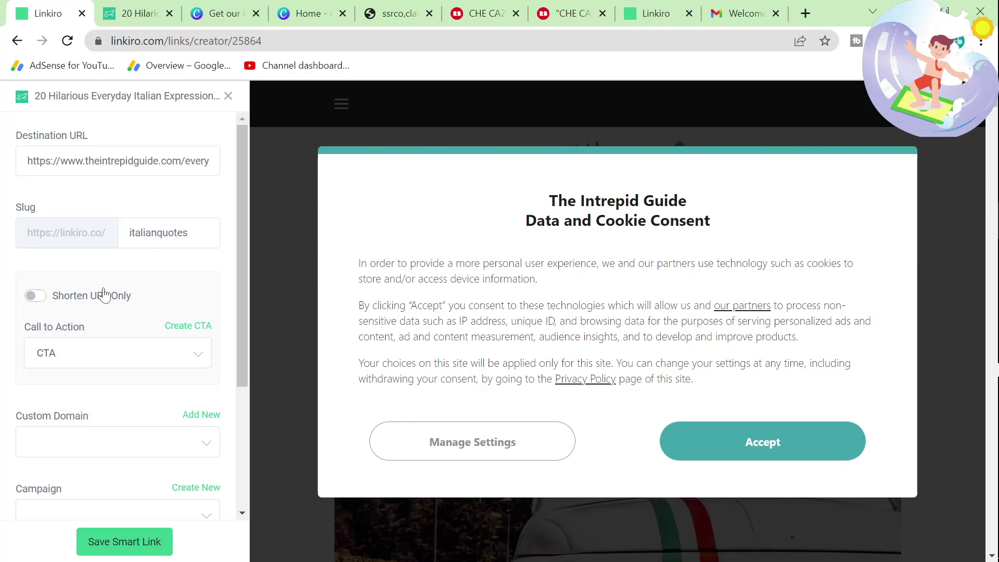
Save the smart link and accept the cookie consent in the article preview
{"action": "scroll", "coordinate": [124, 288], "scroll_direction": "down", "scroll_amount": 3}
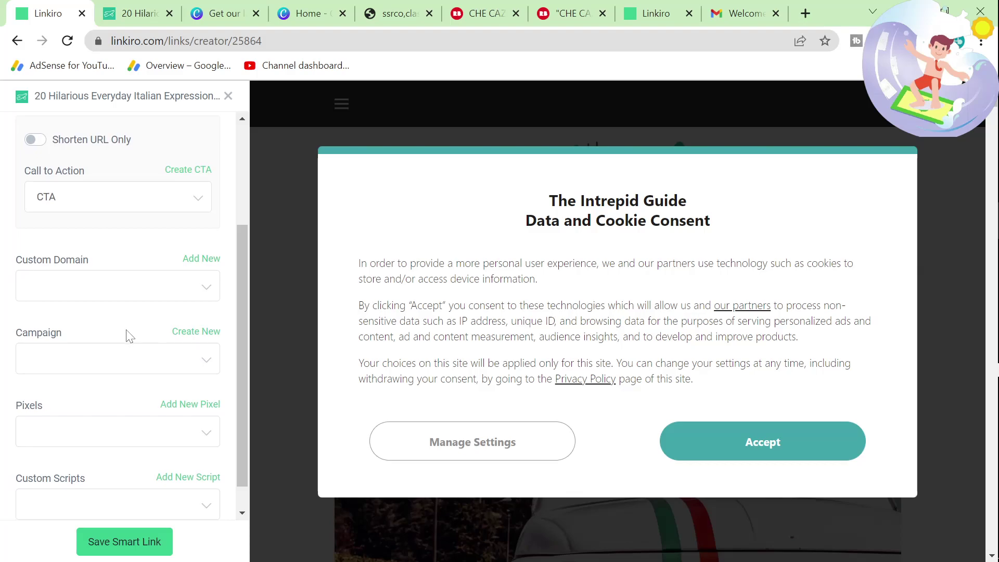
{"action": "scroll", "coordinate": [129, 353], "scroll_direction": "down", "scroll_amount": 1}
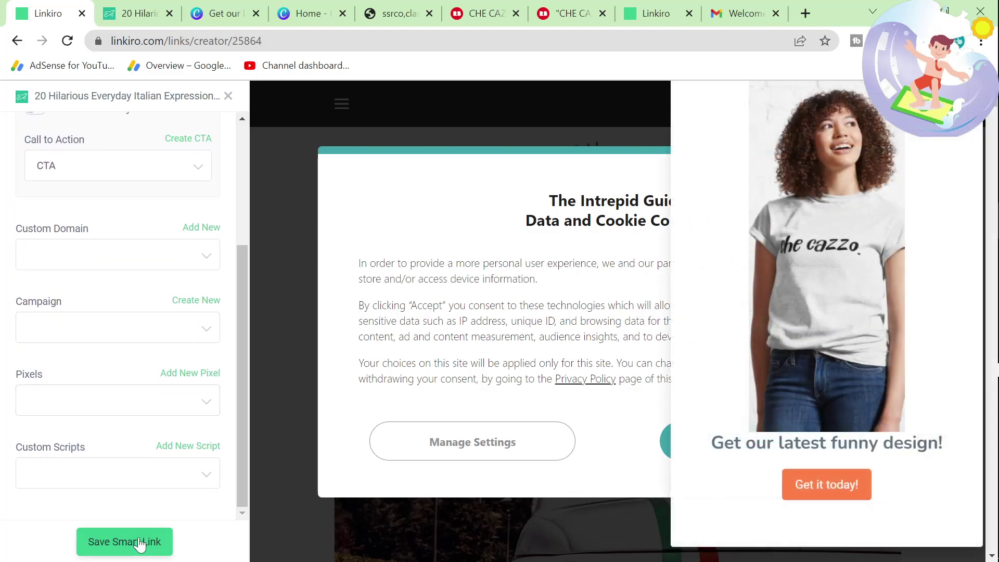
{"action": "left_click", "coordinate": [127, 408]}
{"action": "left_click", "coordinate": [127, 408]}
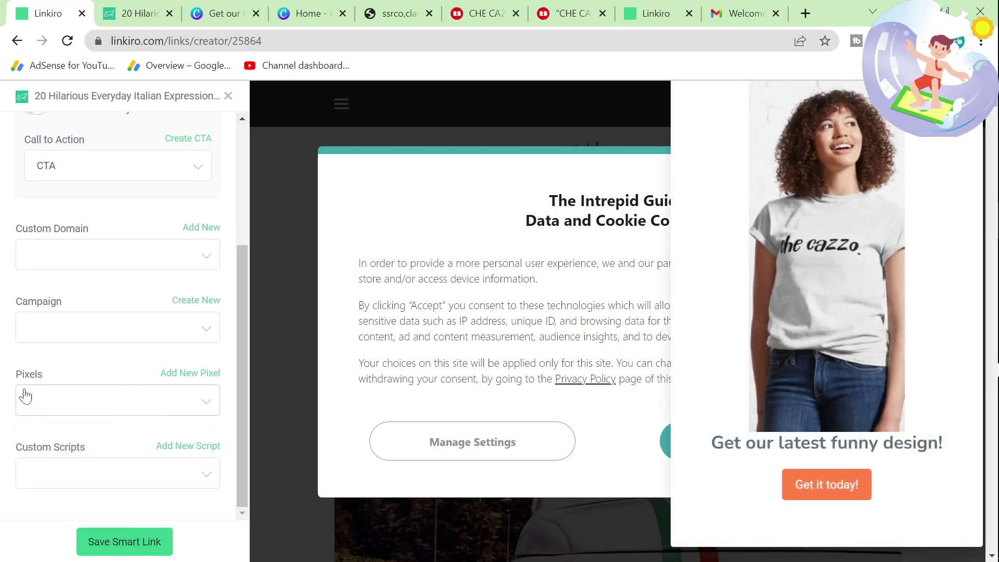
{"action": "left_click", "coordinate": [152, 544]}
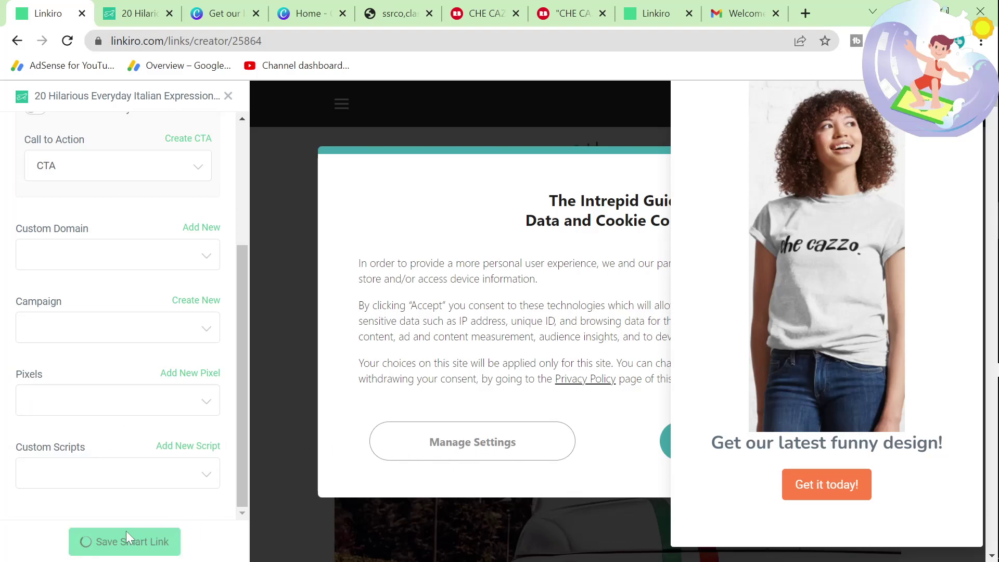
{"action": "left_click", "coordinate": [663, 446]}
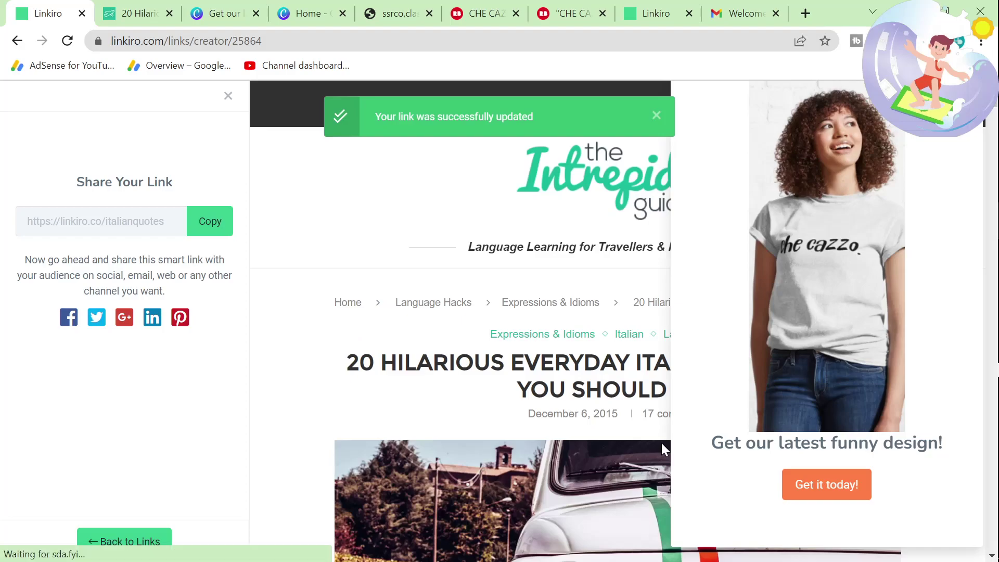
{"action": "scroll", "coordinate": [432, 415], "scroll_direction": "down", "scroll_amount": 4}
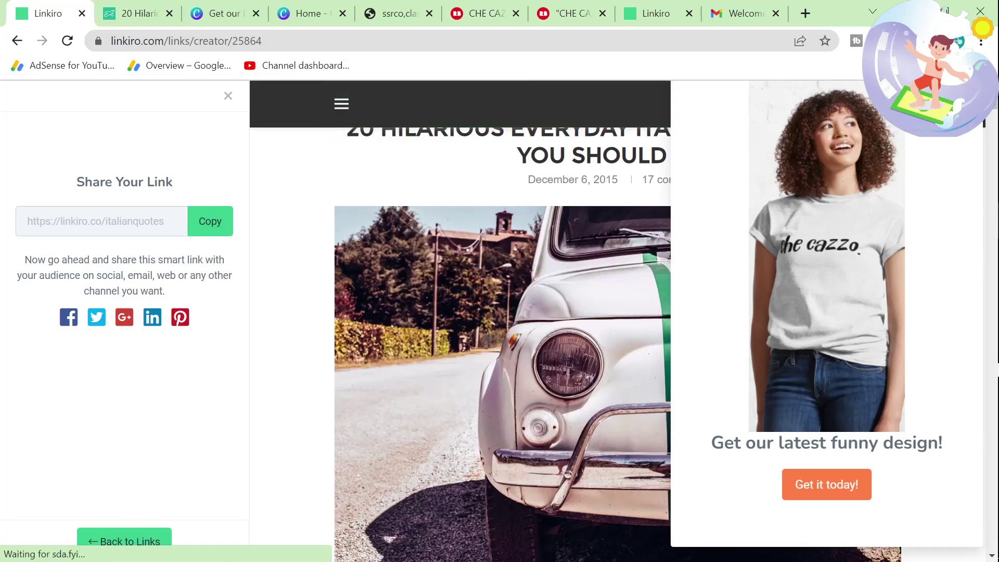
Copy the "italianquotes" share link and open it in a new browser tab placed beside the first Linkiro tab
{"action": "left_click", "coordinate": [209, 221]}
{"action": "key", "text": "ctrl+c"}
{"action": "left_click", "coordinate": [804, 13]}
{"action": "key", "text": "ctrl+v"}
{"action": "key", "text": "Return"}
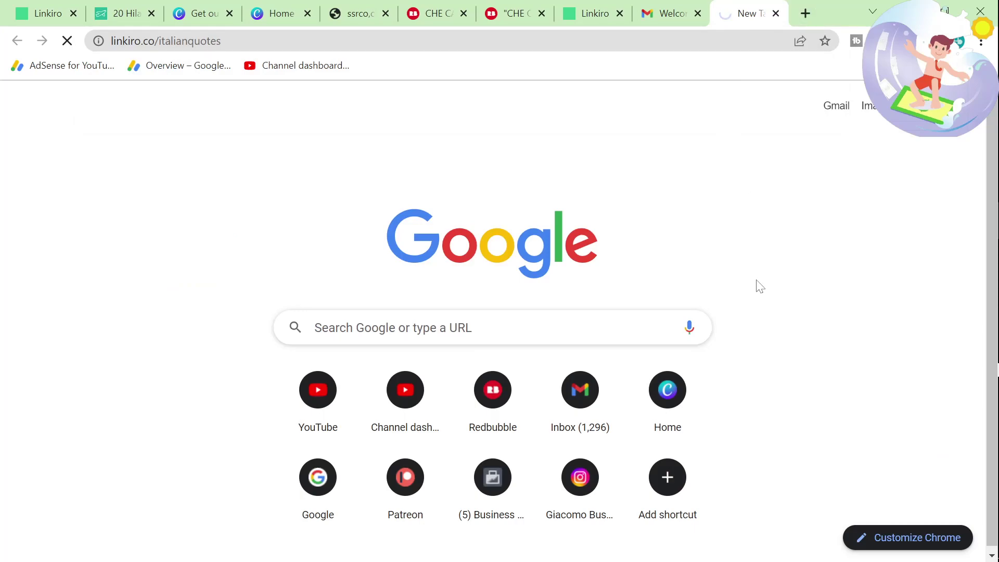
{"action": "left_click_drag", "start_coordinate": [765, 18], "coordinate": [125, 15]}
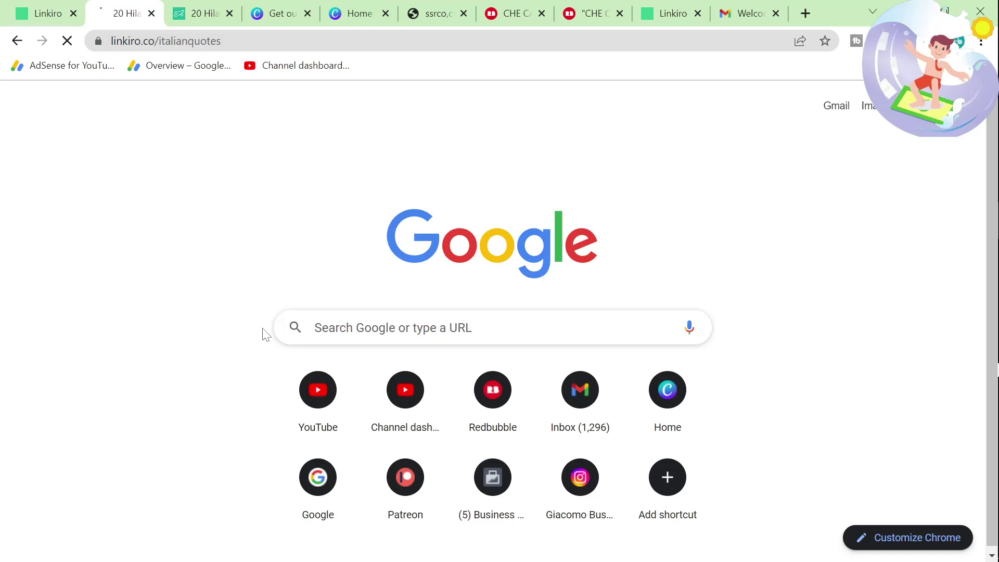
Accept the cookie consent on the shared page and check the T-shirt call to action while browsing the article
{"action": "scroll", "coordinate": [262, 334], "scroll_direction": "down", "scroll_amount": 5}
{"action": "scroll", "coordinate": [262, 327], "scroll_direction": "down", "scroll_amount": 8}
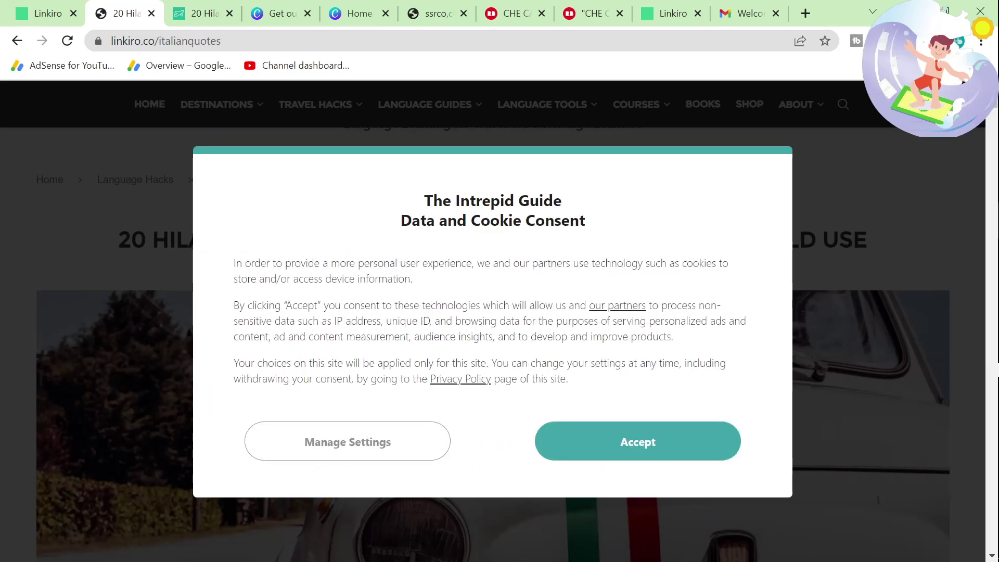
{"action": "left_click", "coordinate": [588, 453]}
{"action": "scroll", "coordinate": [586, 448], "scroll_direction": "down", "scroll_amount": 3}
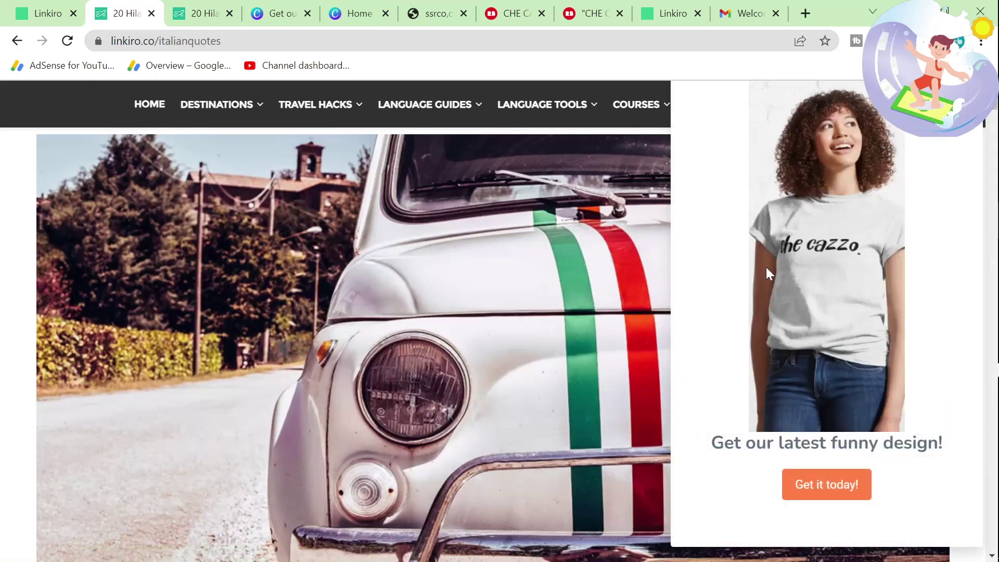
{"action": "scroll", "coordinate": [521, 312], "scroll_direction": "down", "scroll_amount": 4}
{"action": "scroll", "coordinate": [483, 332], "scroll_direction": "down", "scroll_amount": 6}
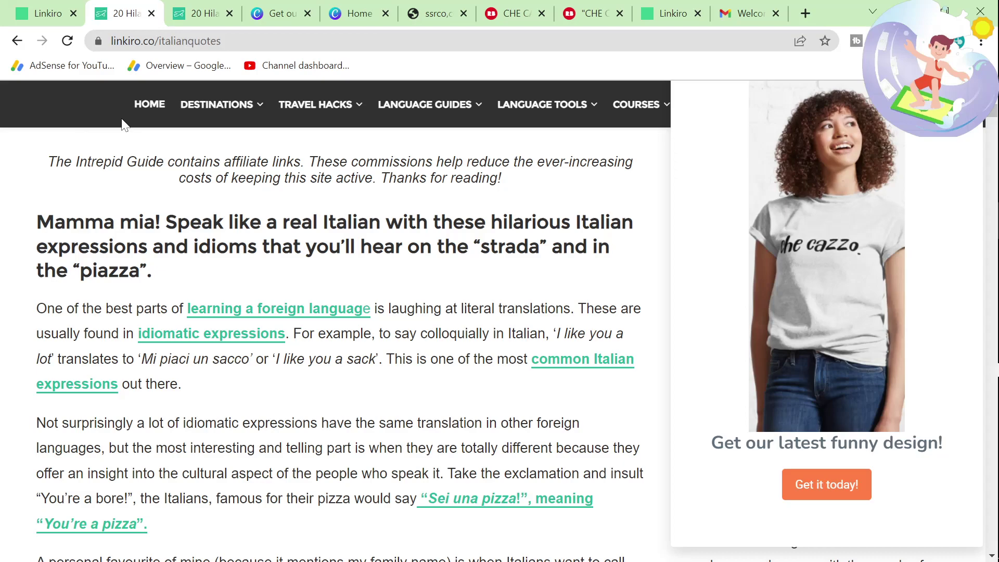
{"action": "scroll", "coordinate": [168, 178], "scroll_direction": "up", "scroll_amount": 5}
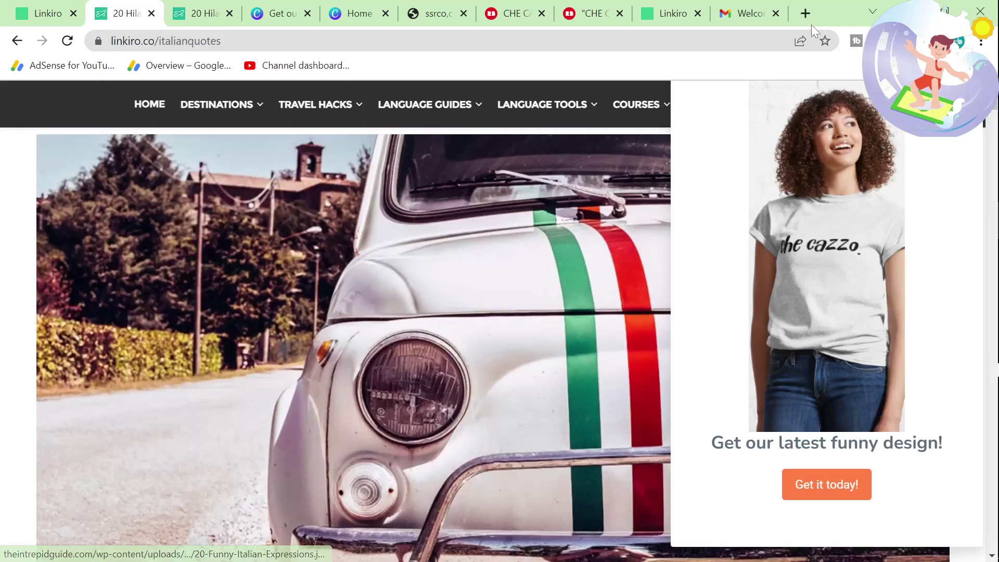
Review the whiteboard's post content sketch alongside the shared article, and return to the start of the article
{"action": "key", "text": "alt+Tab"}
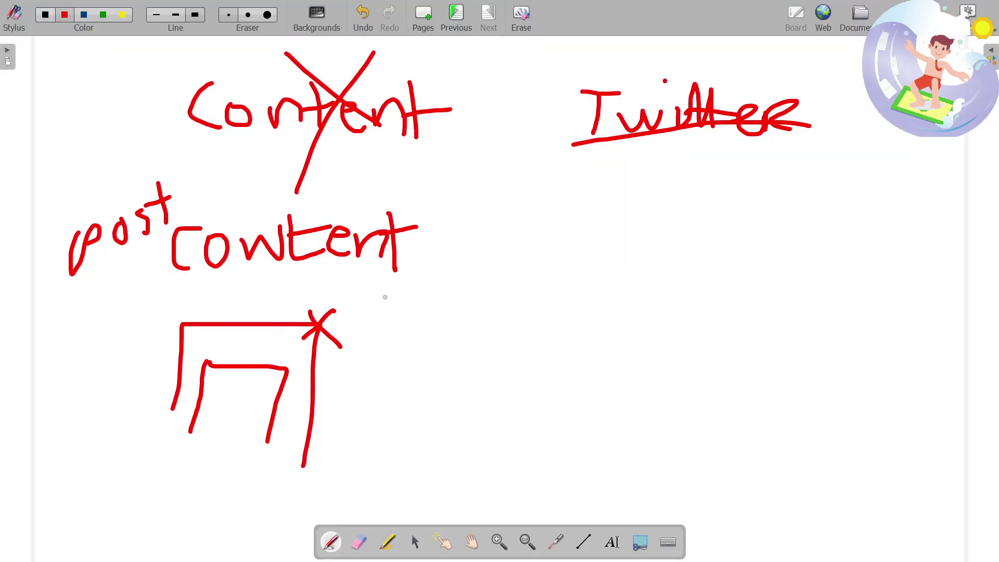
{"action": "key", "text": "alt+Tab"}
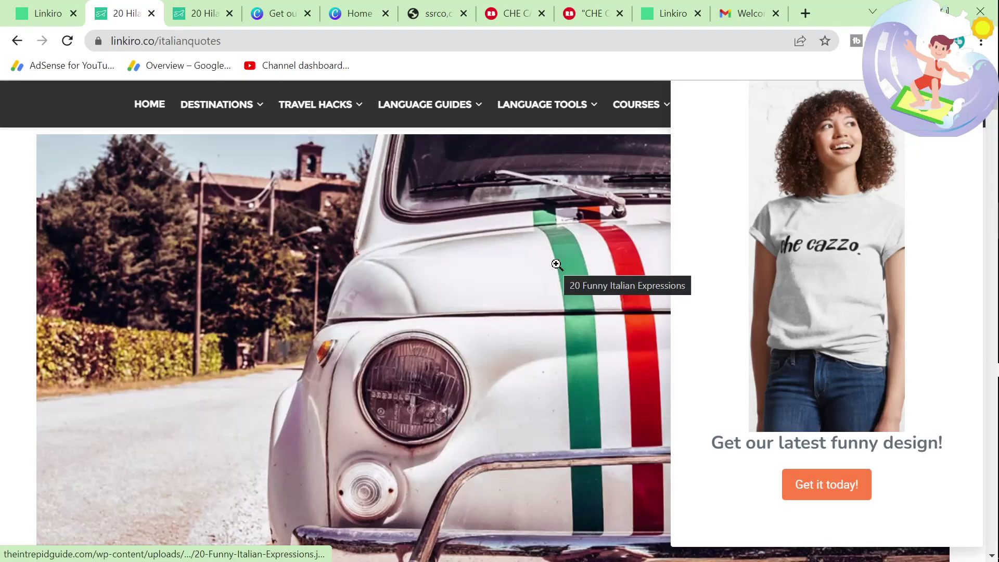
{"action": "key", "text": "alt+Tab"}
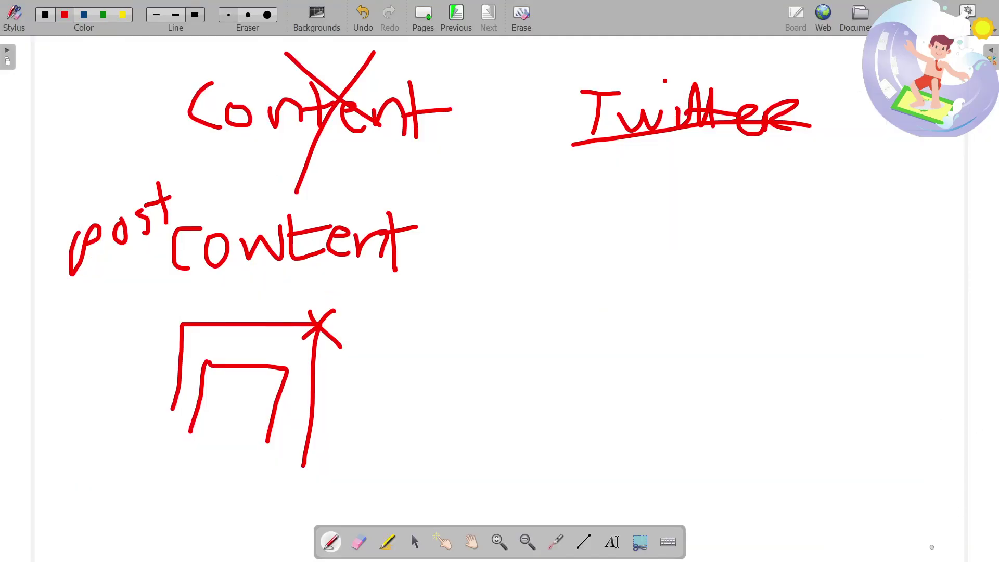
{"action": "key", "text": "alt+Tab"}
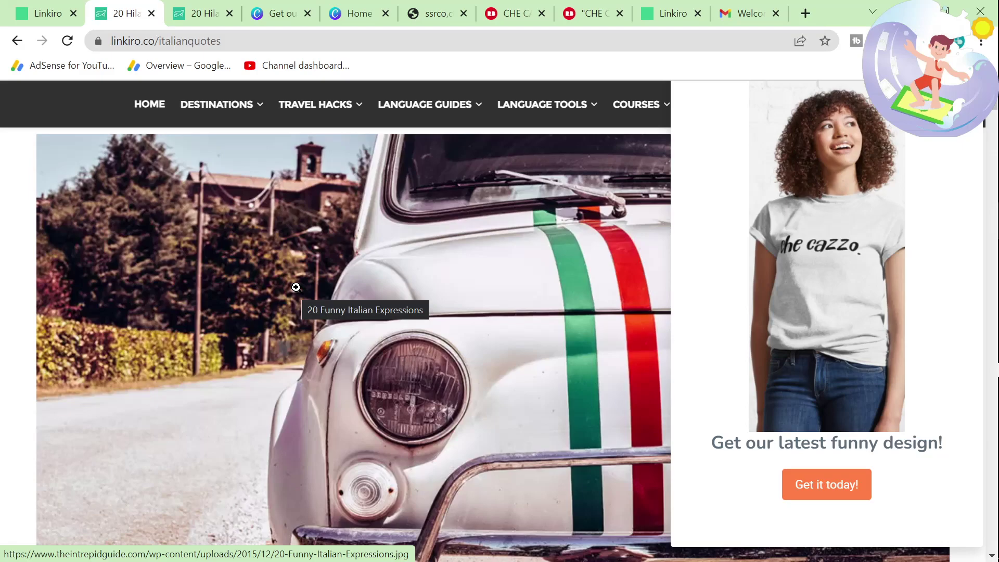
{"action": "scroll", "coordinate": [295, 287], "scroll_direction": "up", "scroll_amount": 5}
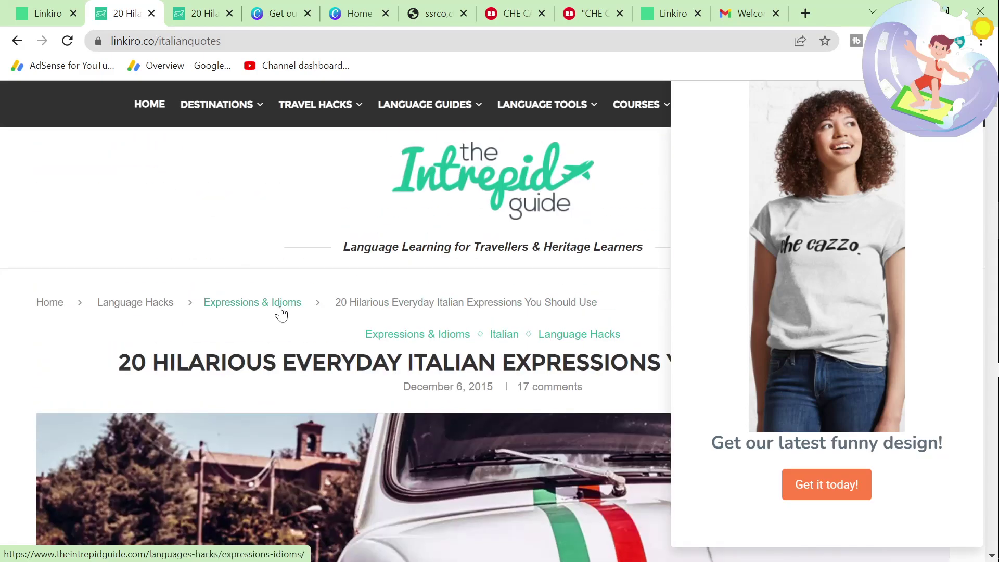